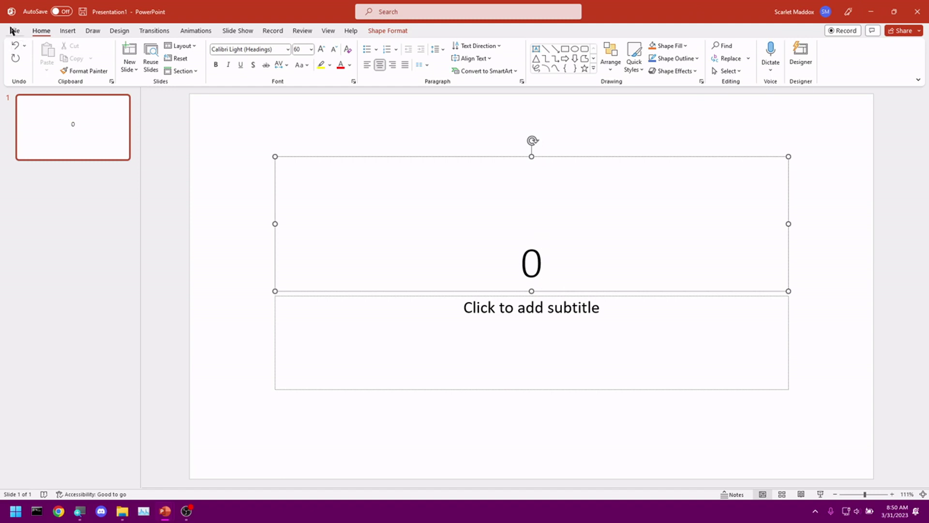
Step: Start a Save As to drive E: as PowerPoint Template (*.potx), then cancel and return to the slides
click(13, 31)
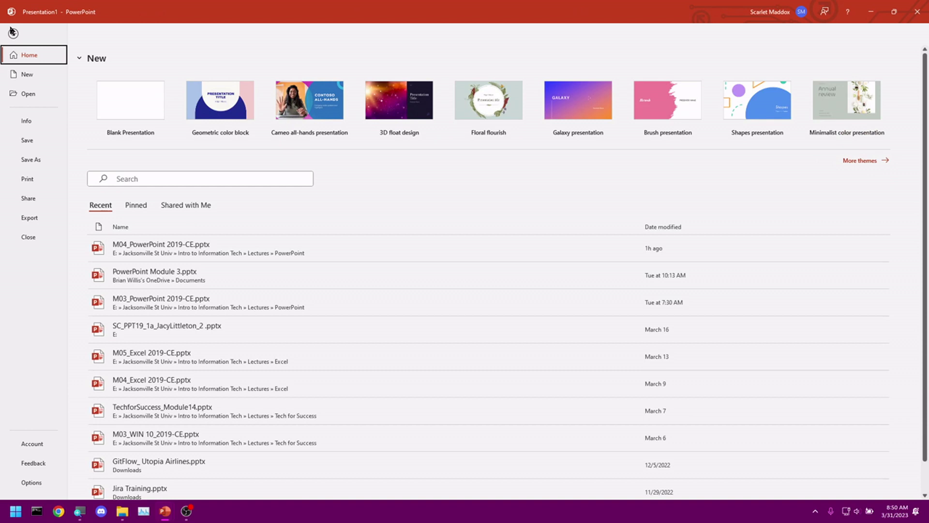
click(47, 167)
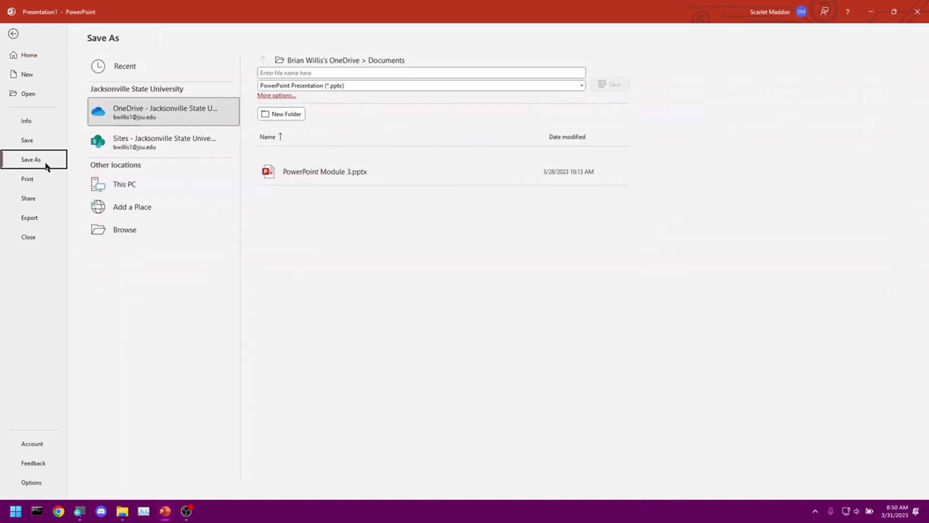
click(144, 236)
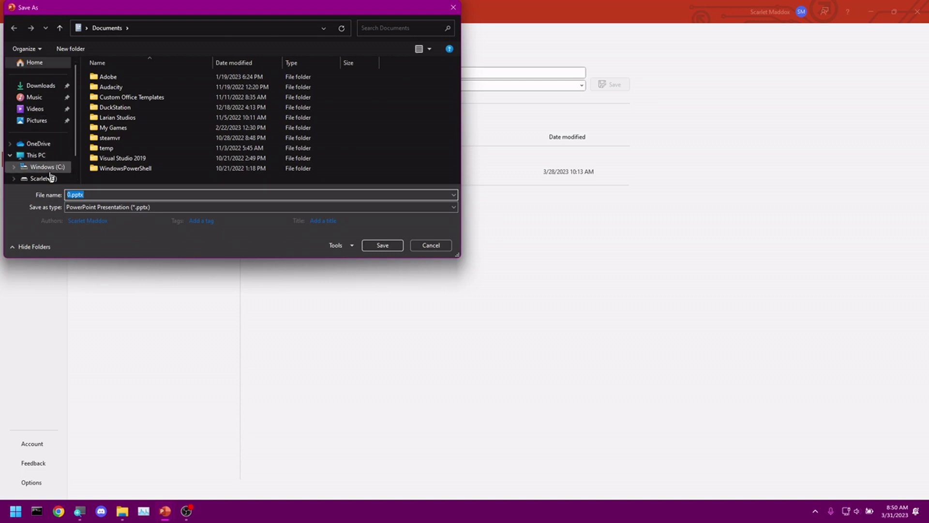
click(51, 179)
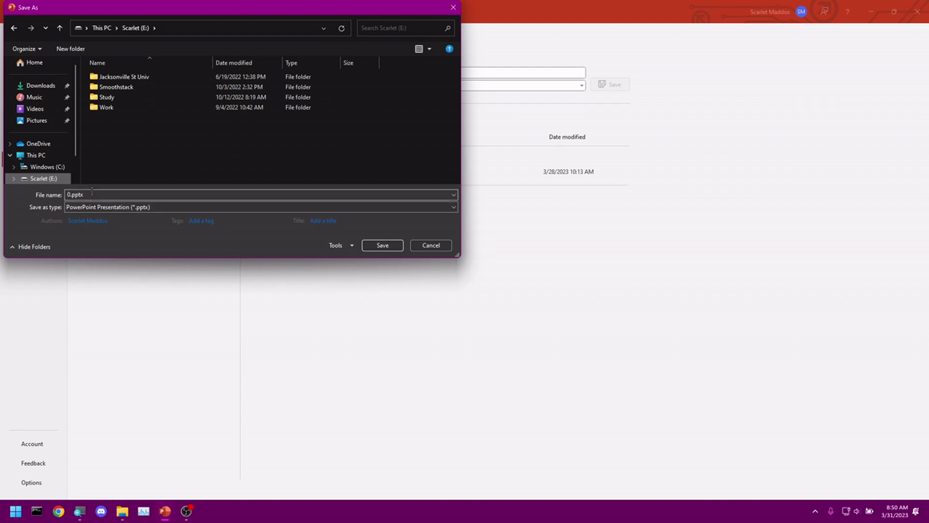
click(115, 208)
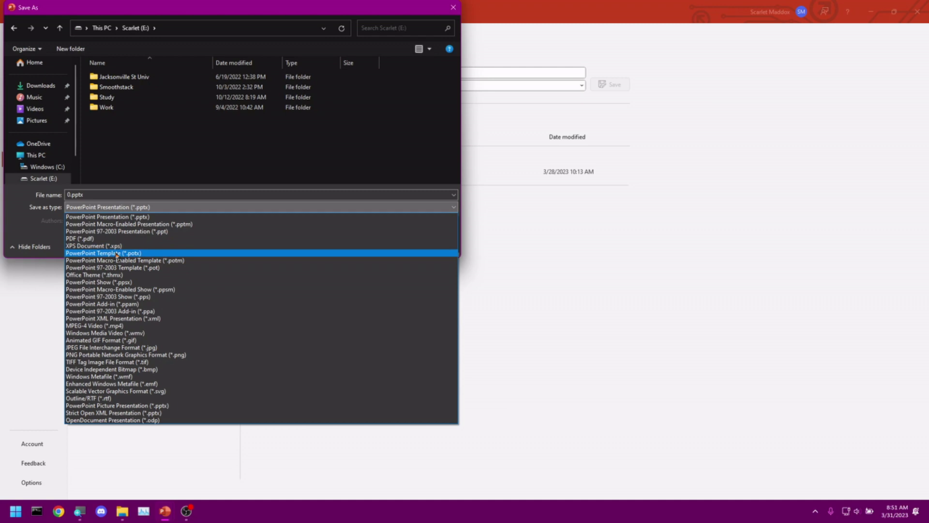
click(117, 253)
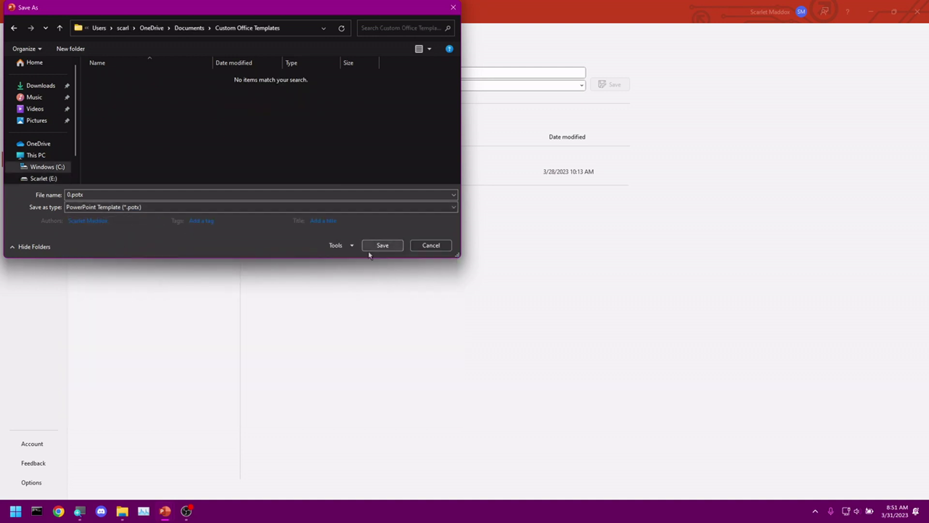
click(430, 246)
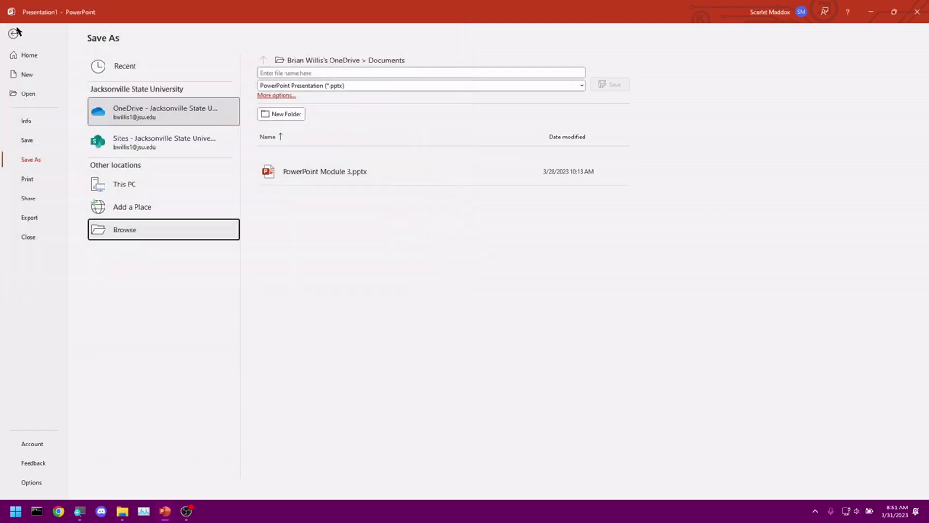
click(14, 35)
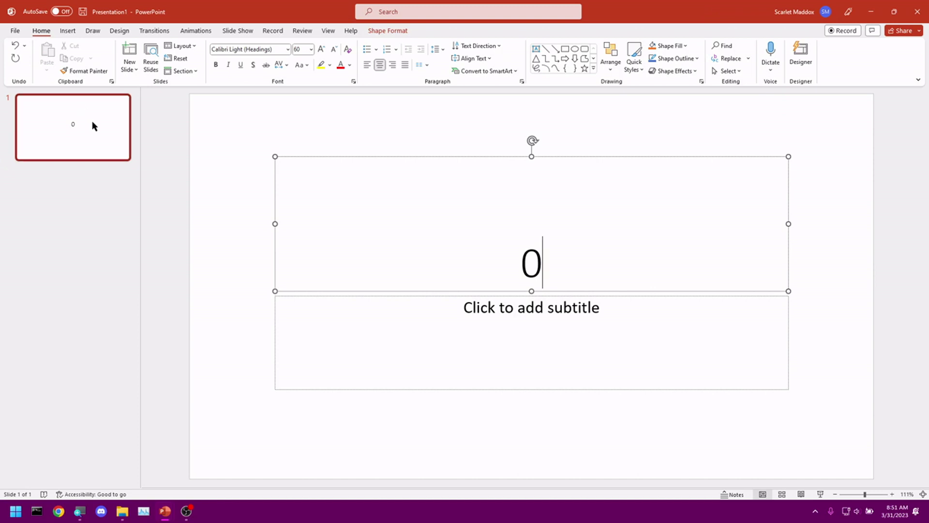
Step: Add a Title and Content slide, then a Two Content slide, after the title slide
click(137, 70)
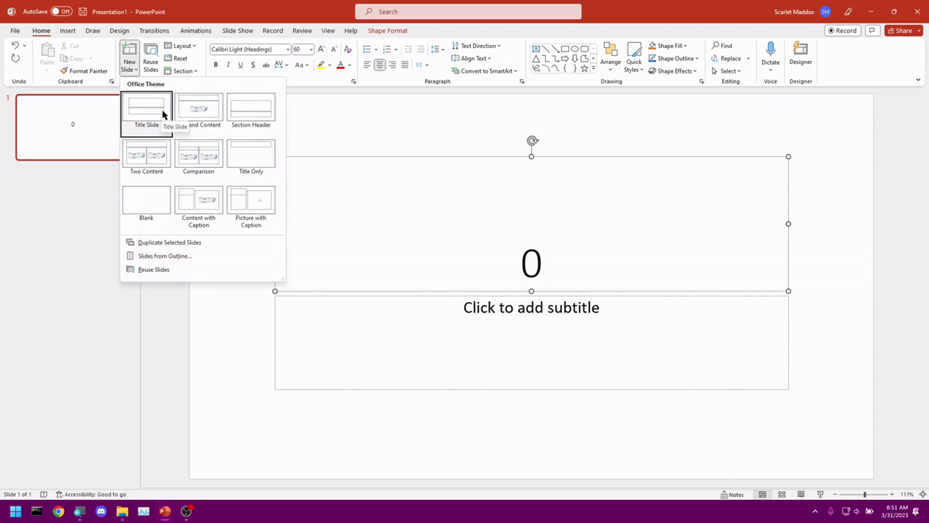
click(195, 112)
click(131, 71)
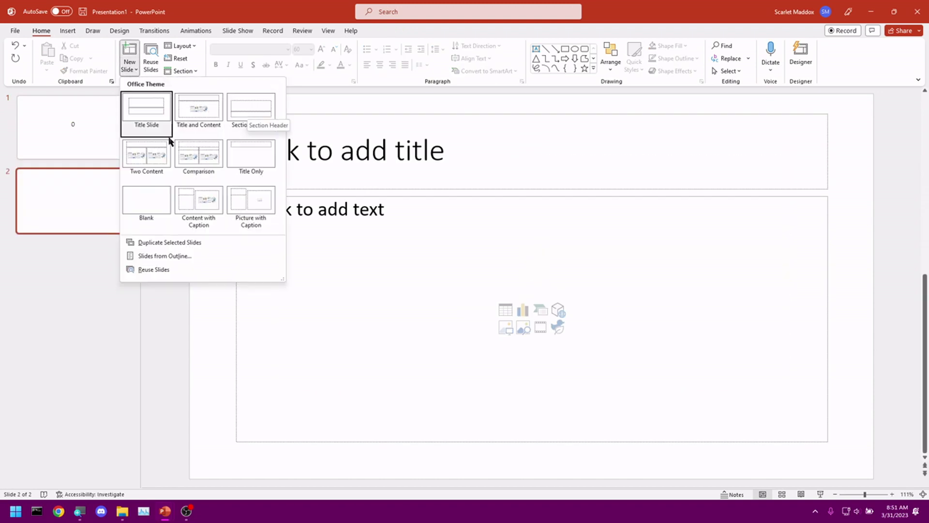
click(135, 153)
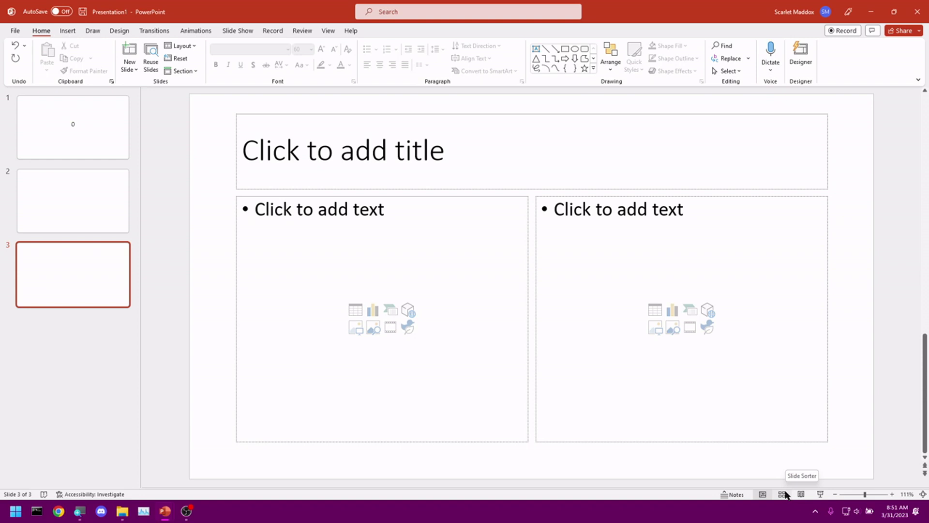
Step: Switch to Slide Sorter view and select slide 2
click(783, 494)
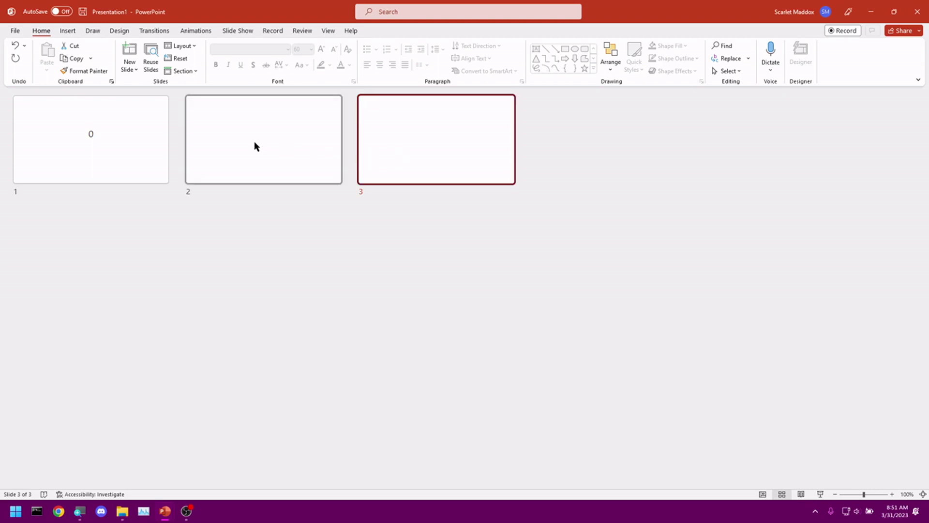
right_click(193, 141)
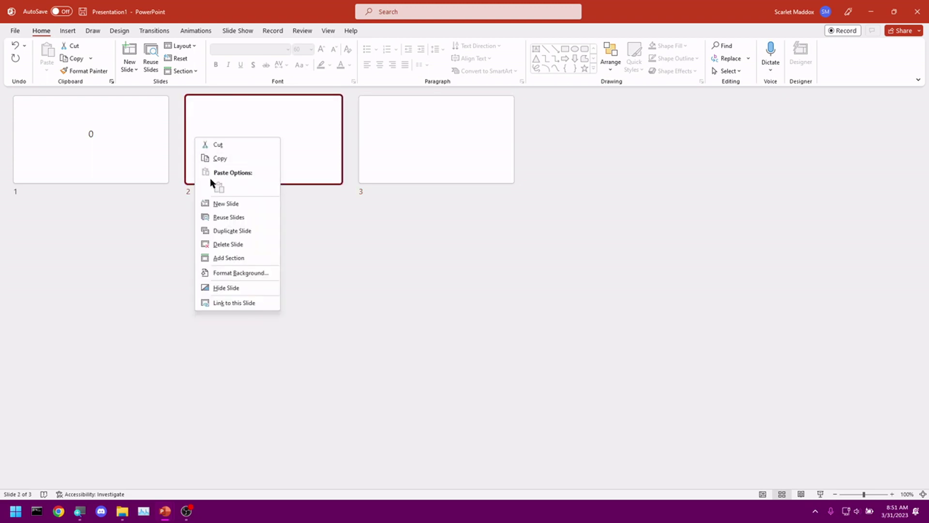
click(179, 222)
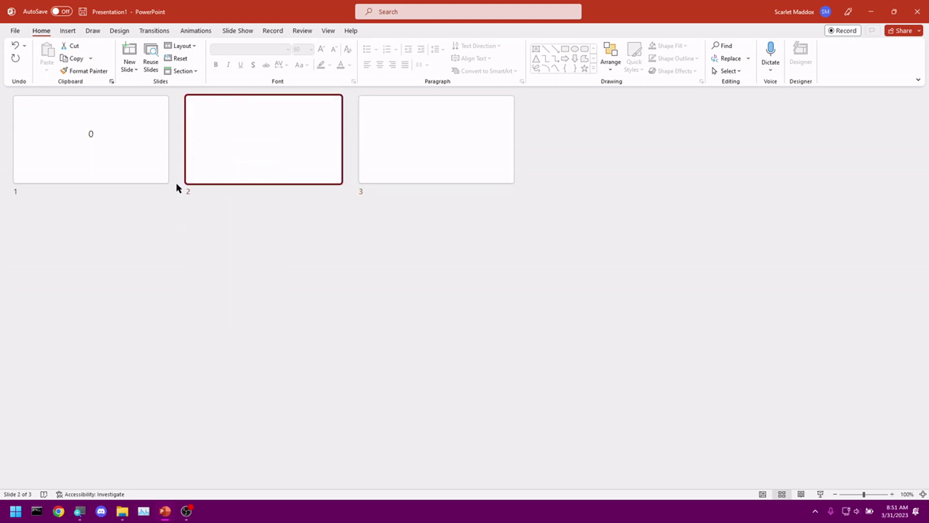
click(129, 147)
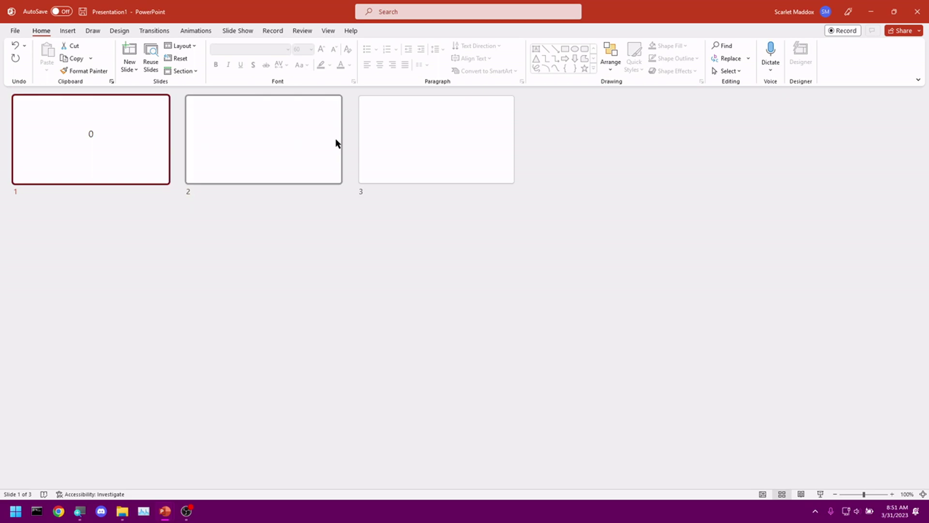
click(295, 141)
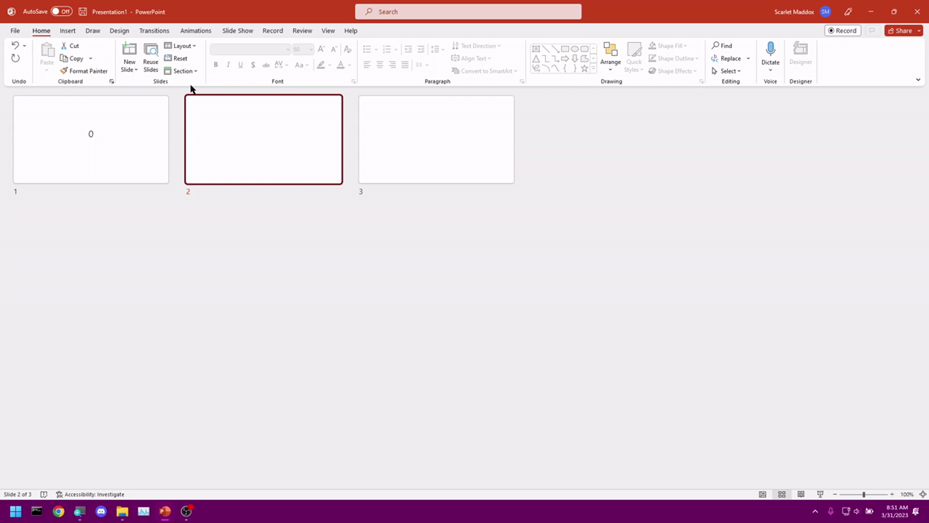
Step: Hide slide 2 from the slideshow, then unhide it again
right_click(204, 164)
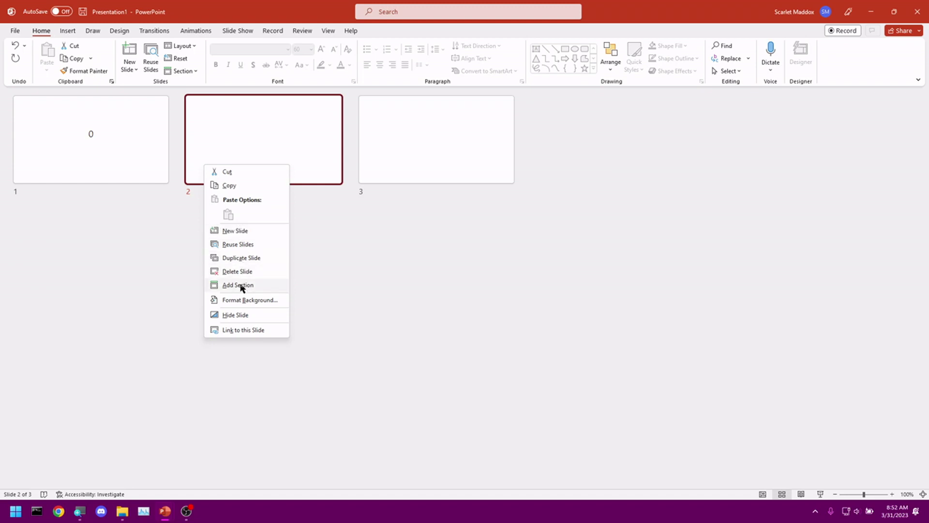
click(253, 315)
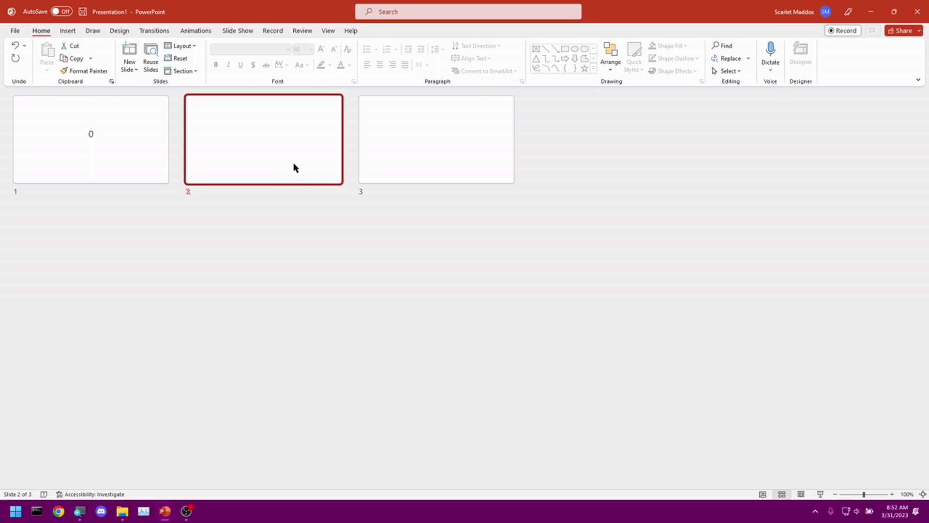
right_click(231, 129)
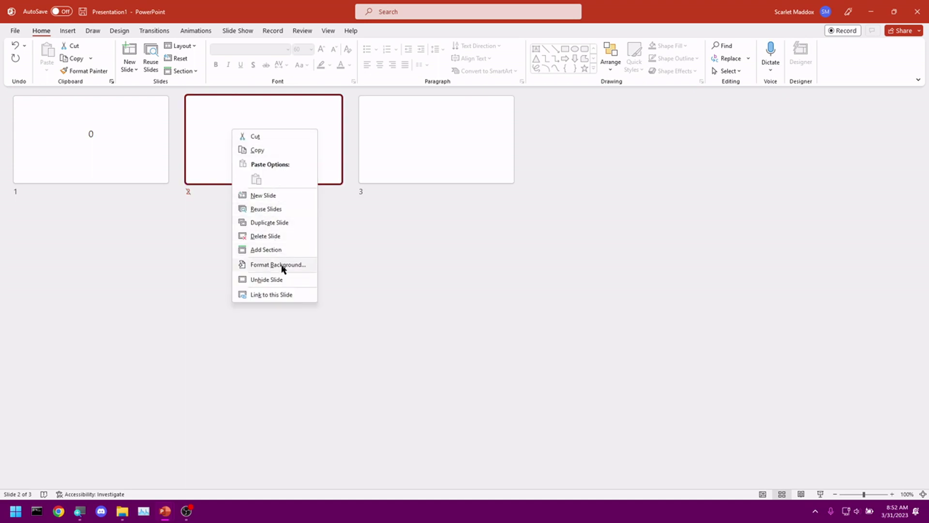
click(283, 279)
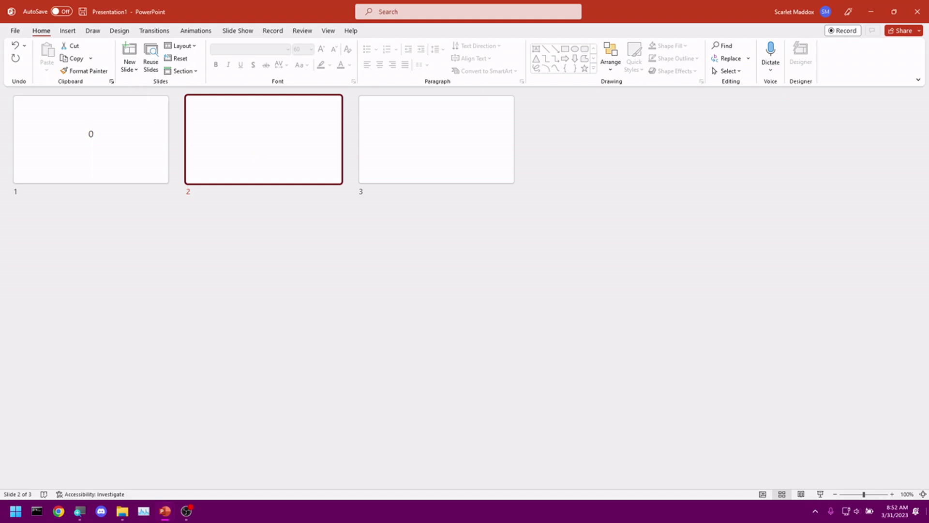
Step: Return to Normal view on slide 2 and bring up the View tab's options
click(762, 494)
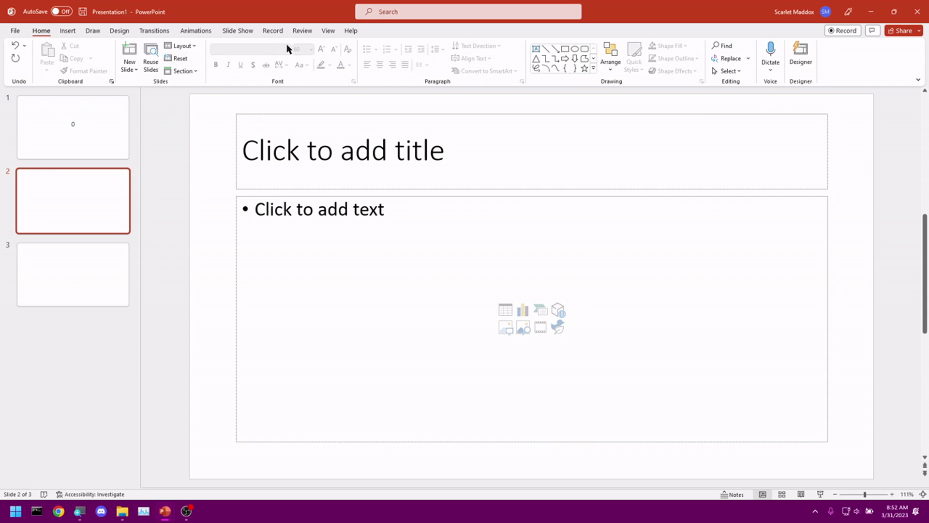
click(327, 31)
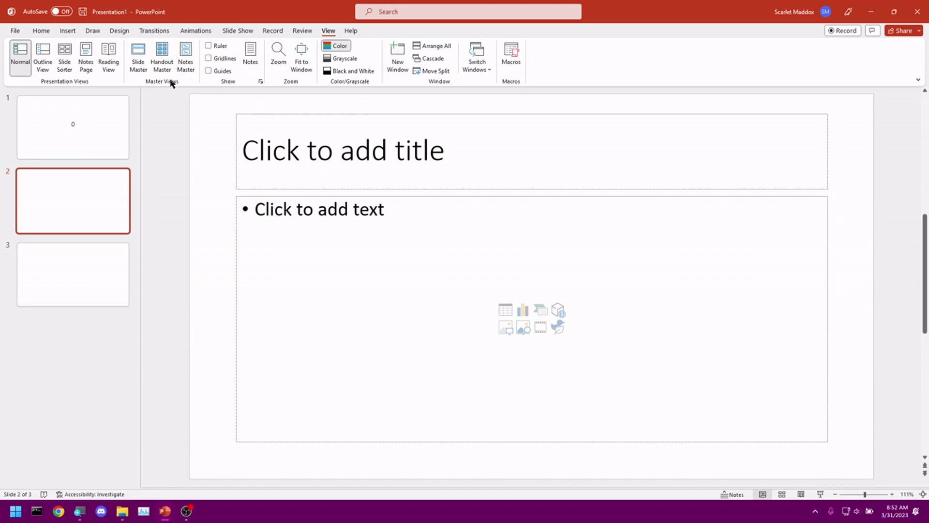
Step: Open Slide Master view from the View tab
click(139, 64)
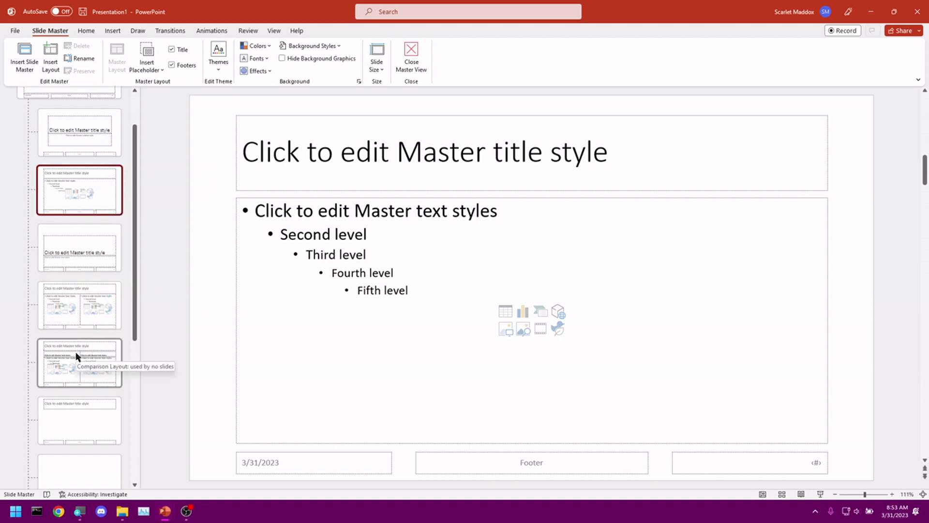
scroll(76, 367, down, 1)
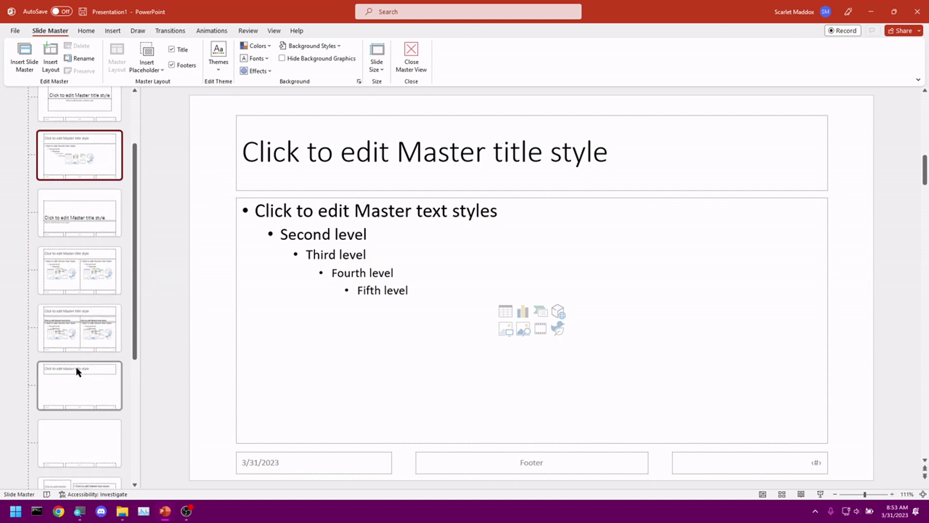
scroll(78, 372, down, 1)
scroll(80, 371, down, 3)
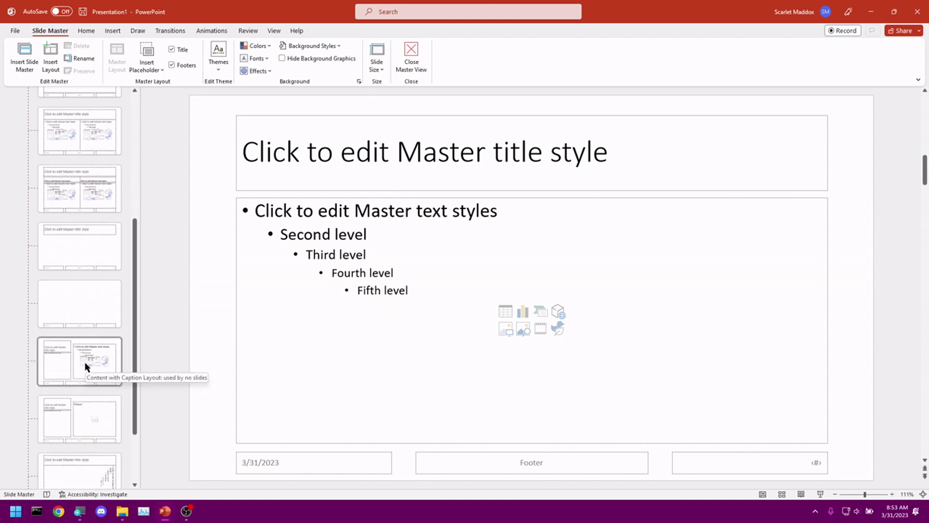
scroll(119, 360, up, 7)
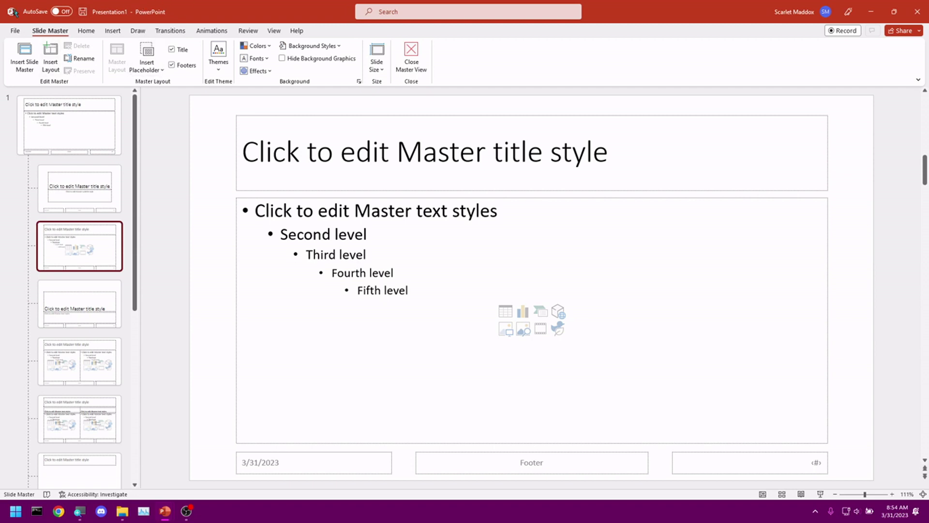
Step: Append ' Custom' to the Title and Content layout's name using Rename
click(89, 59)
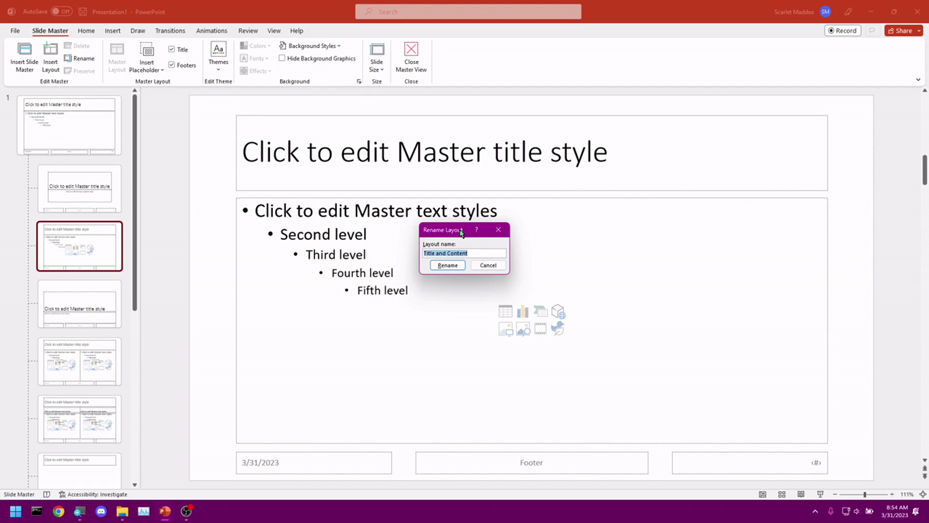
key(End)
text(Custom)
key(Return)
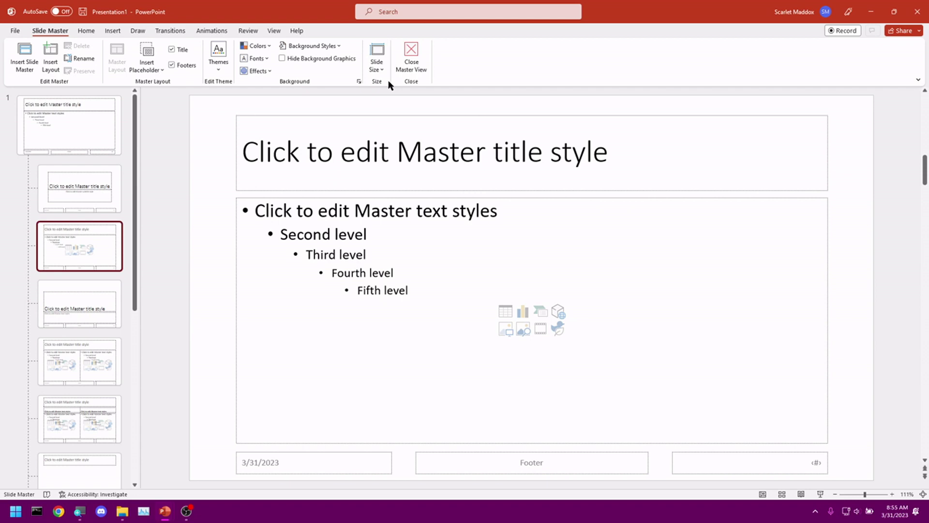
click(161, 70)
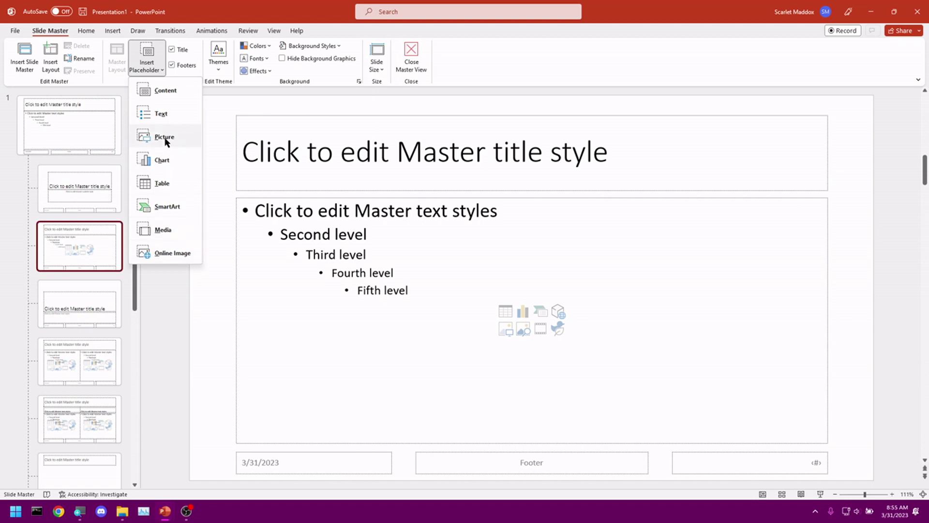
click(161, 71)
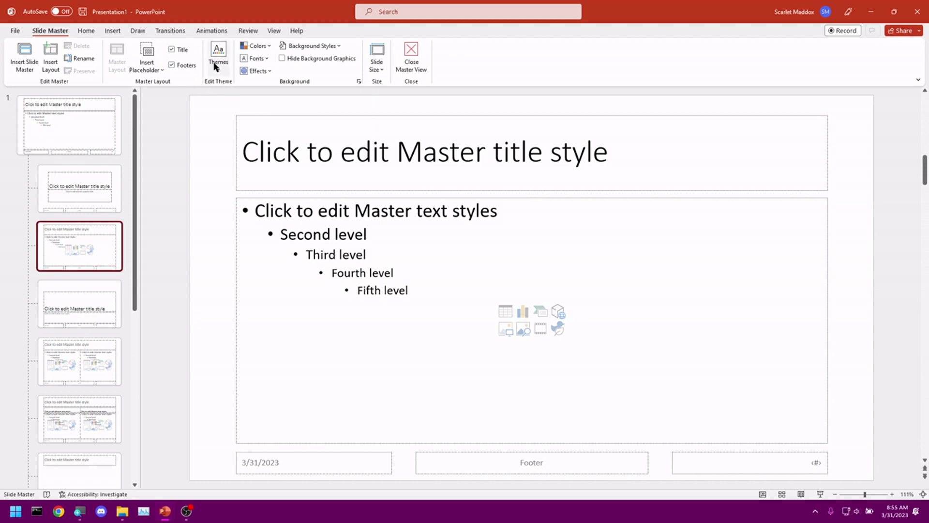
Step: Apply the dark teal Office theme to the master, then reselect the Title and Content Custom layout
click(215, 74)
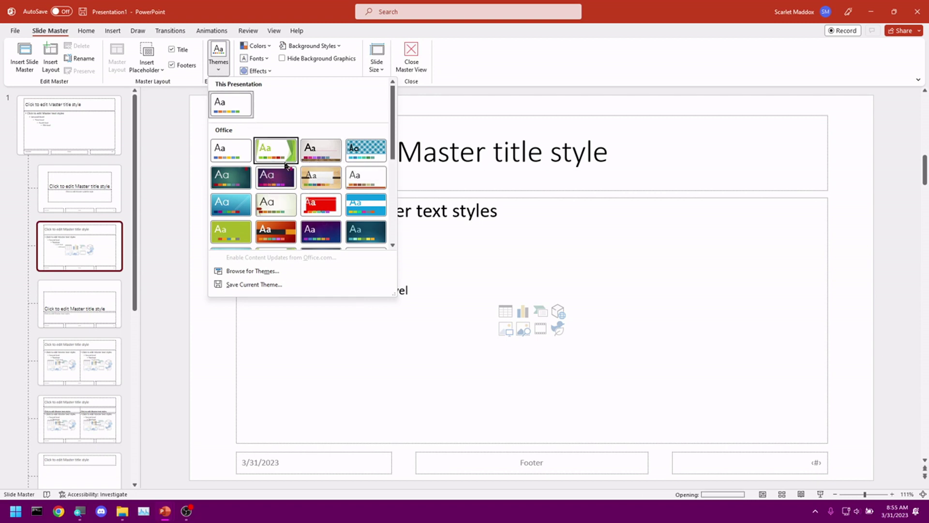
click(224, 177)
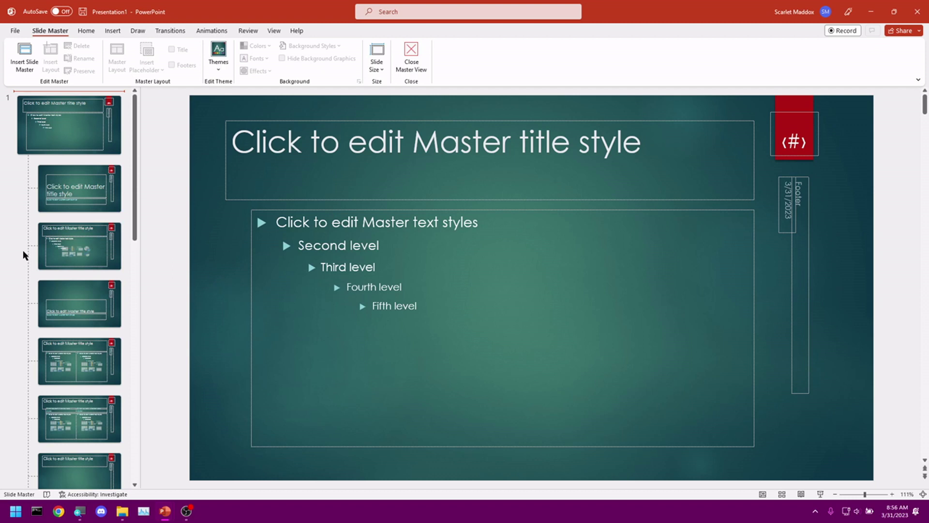
click(52, 253)
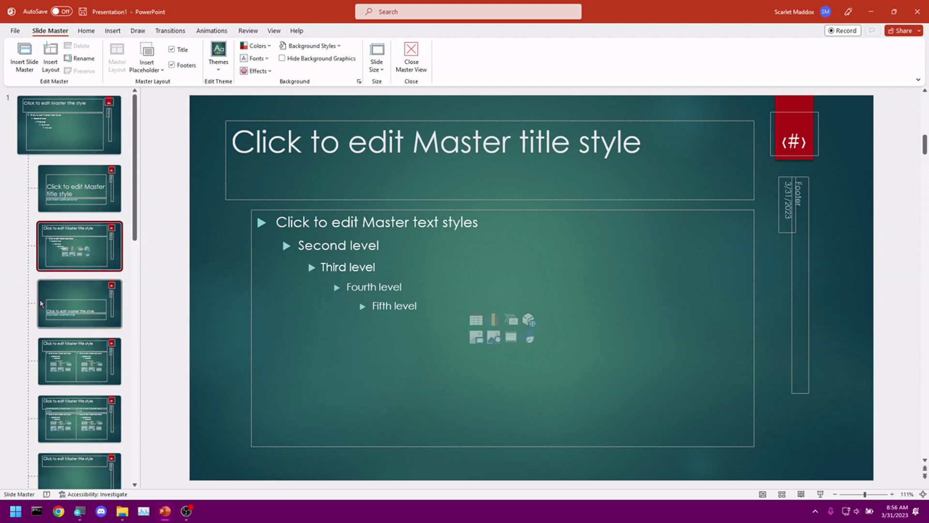
Step: Give the Two Content layout the bottom-right black background style, leaving slide size unchanged
click(70, 359)
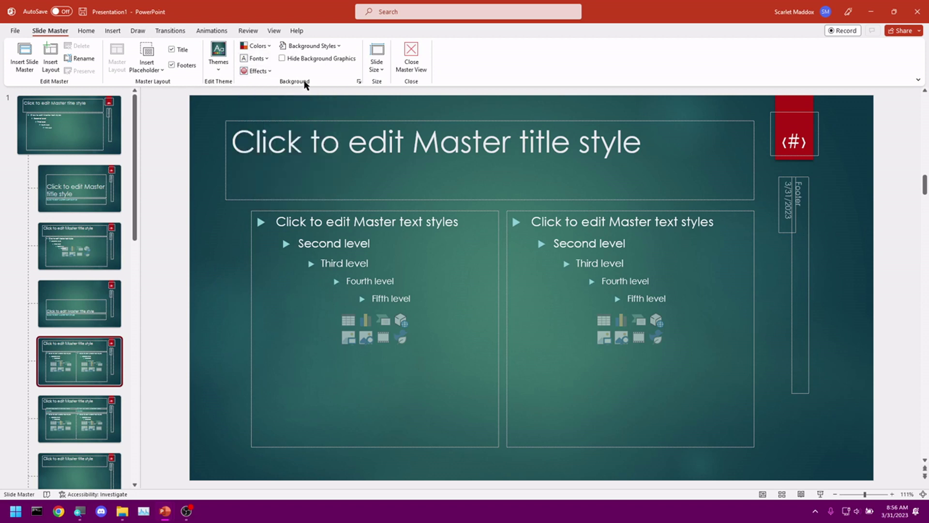
click(340, 46)
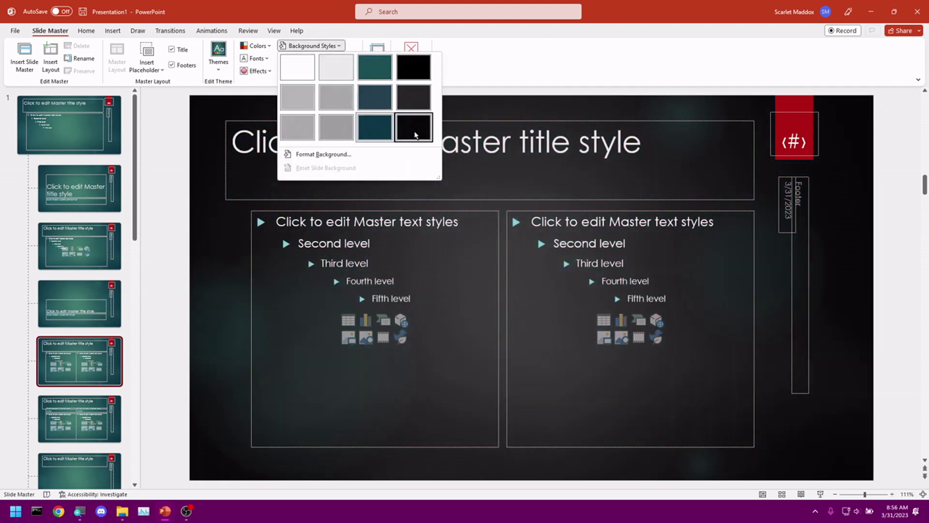
click(413, 126)
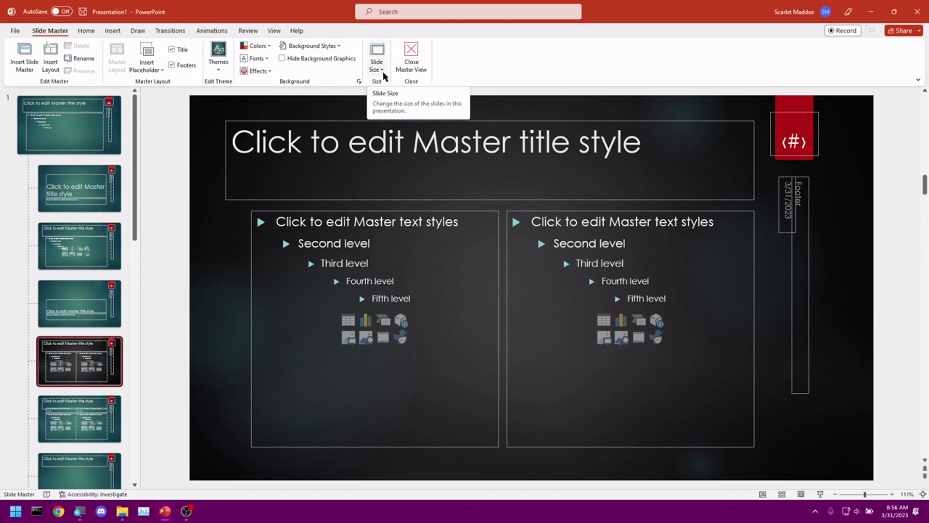
click(382, 70)
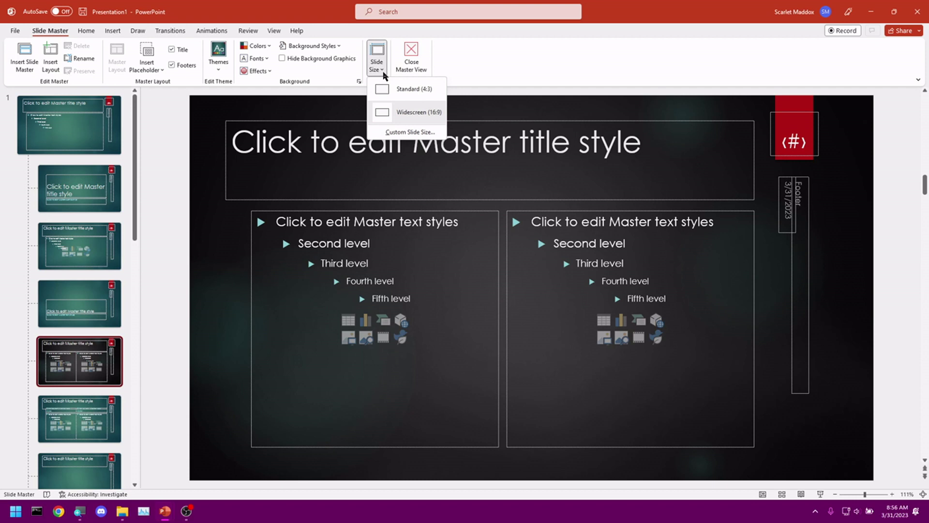
click(382, 71)
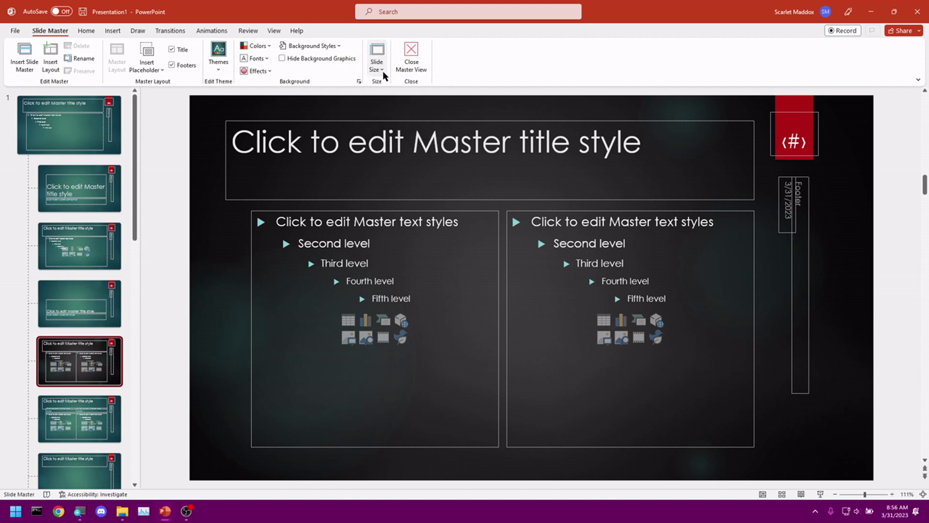
Step: Close Master View and review slides 2 and 3, with slide 3 now showing the black background
click(411, 56)
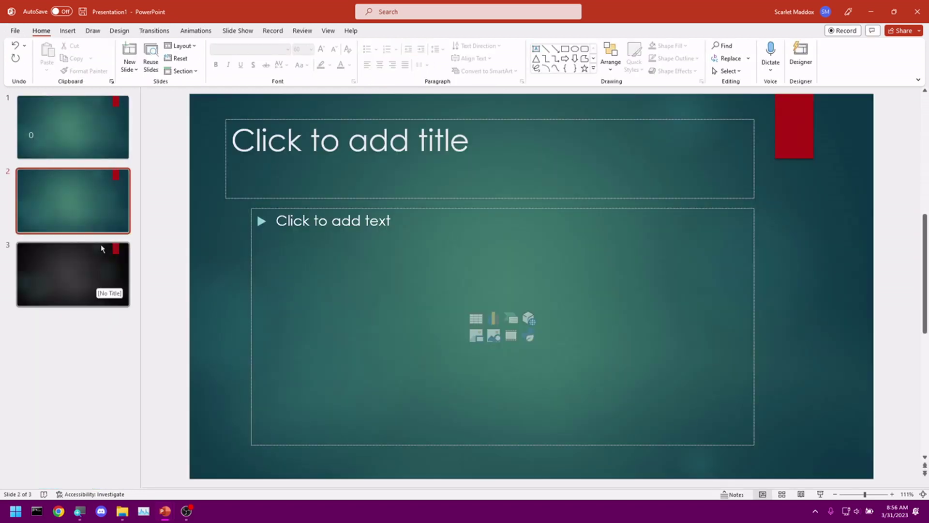
click(102, 225)
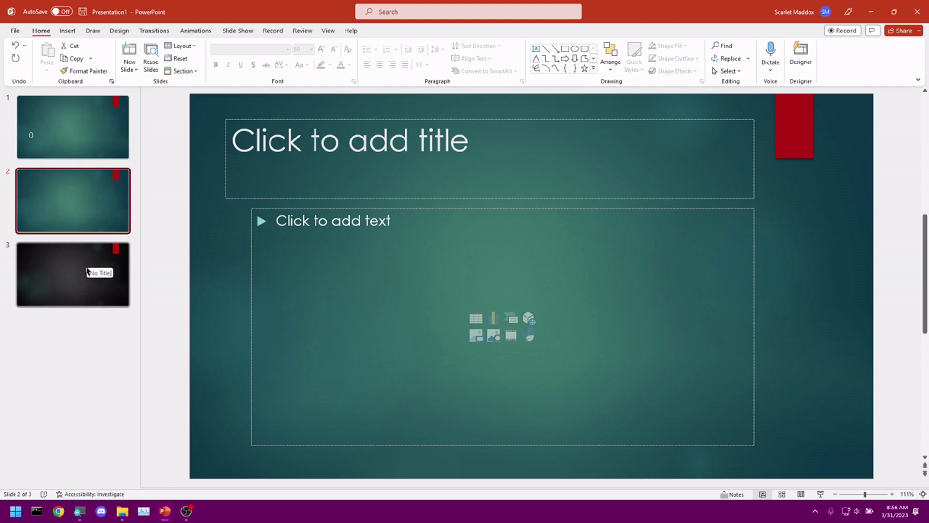
click(94, 304)
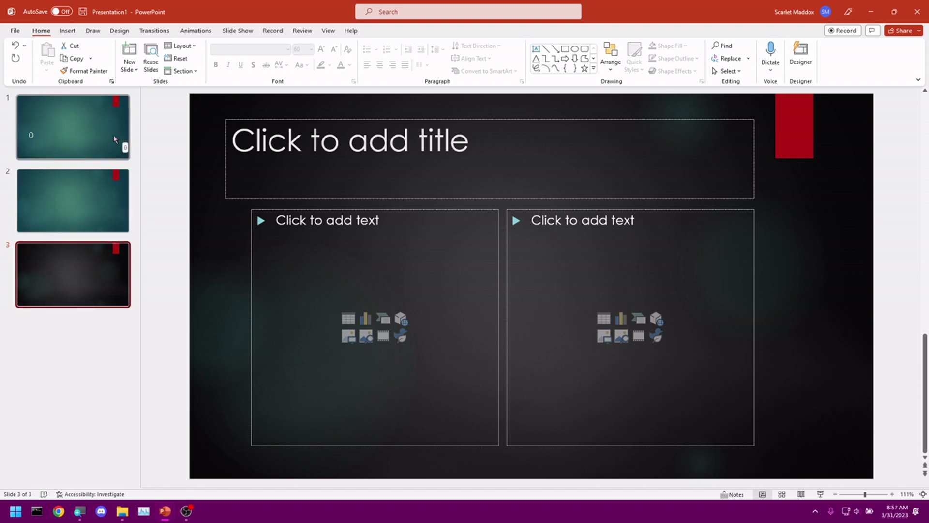
click(98, 196)
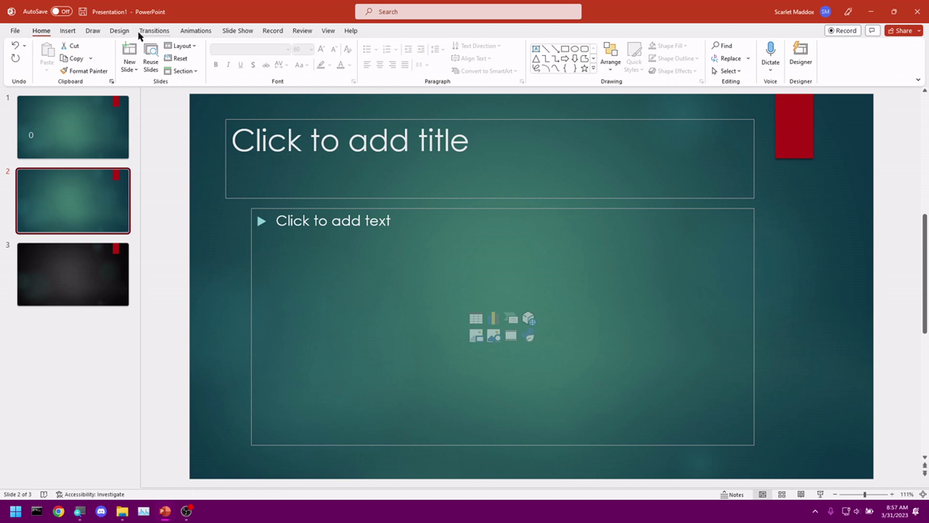
click(118, 31)
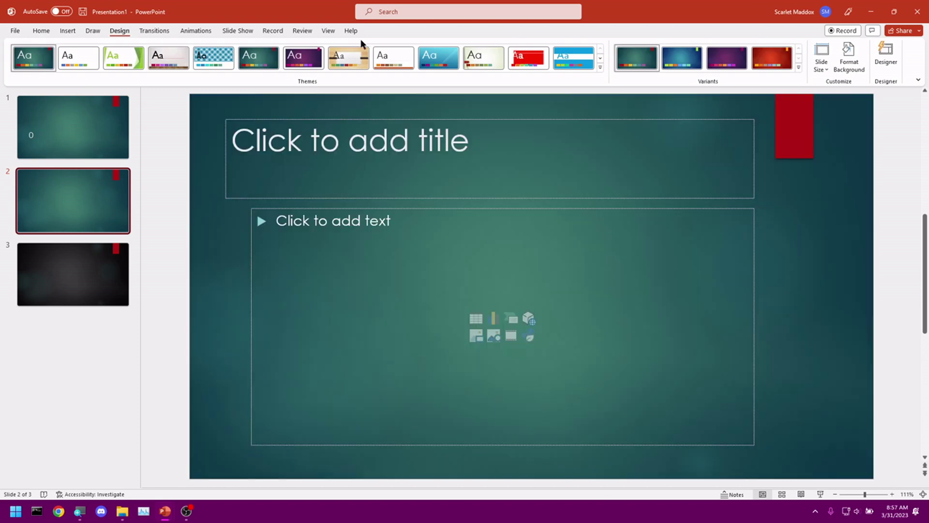
Step: Open the Format Background pane for slide 2 from the Design tab
click(349, 56)
click(859, 69)
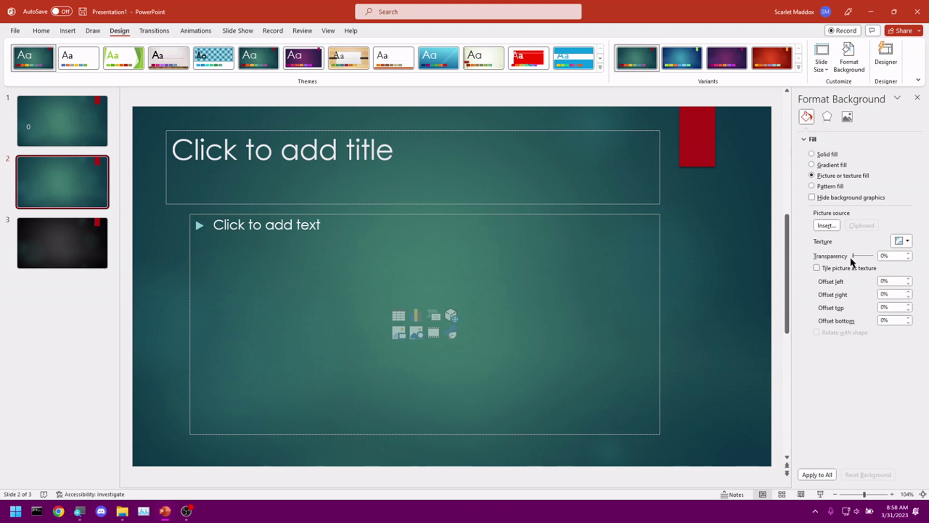
Step: Switch slide 2's background to a gradient fill with a white first stop
click(844, 167)
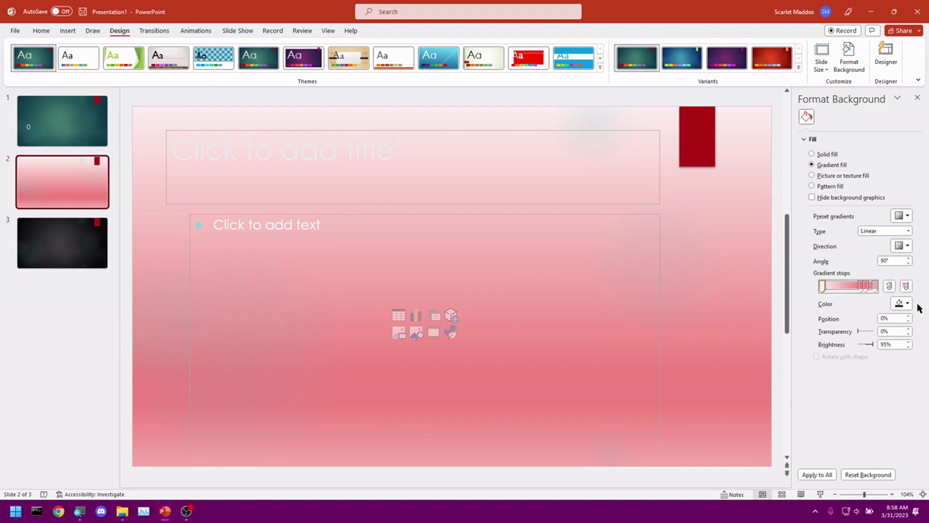
click(903, 305)
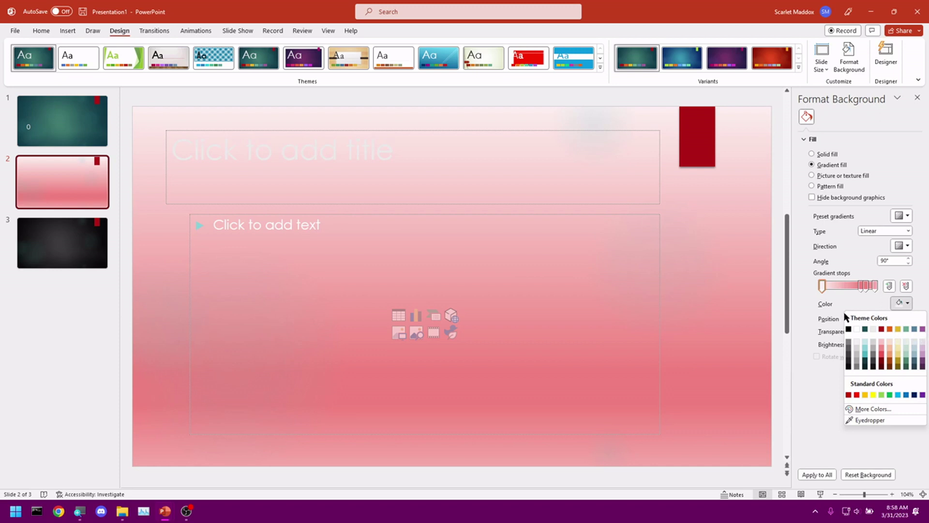
click(857, 329)
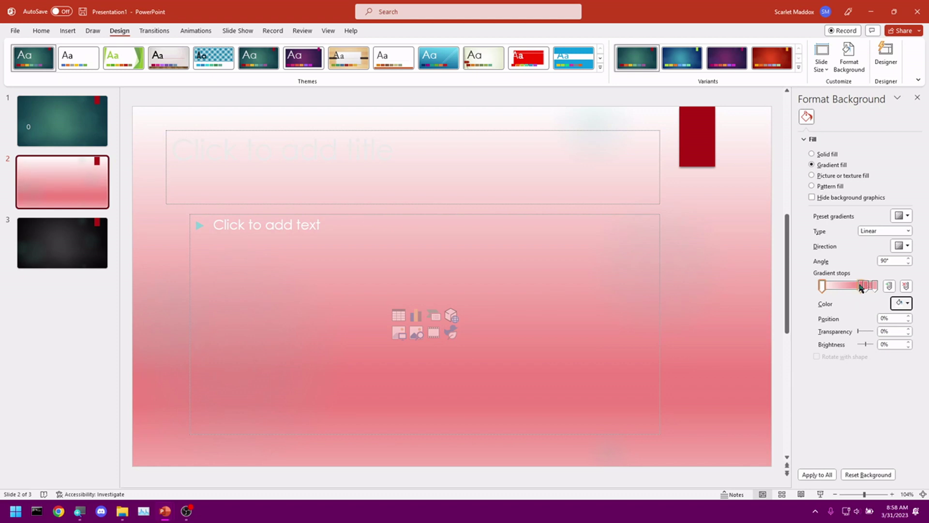
Step: Delete the extra gradient stop and set the end stop to White, Text 1, Darker 25%
drag(861, 288, 866, 289)
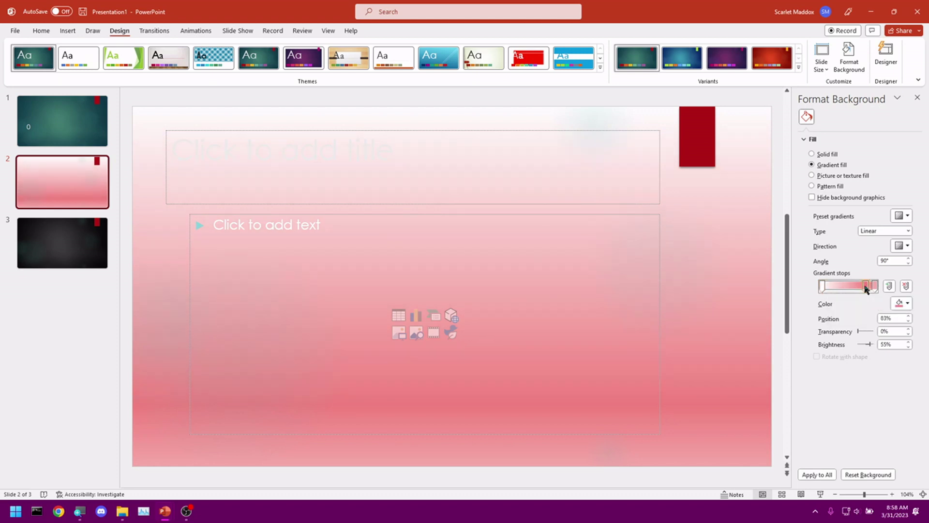
key(Delete)
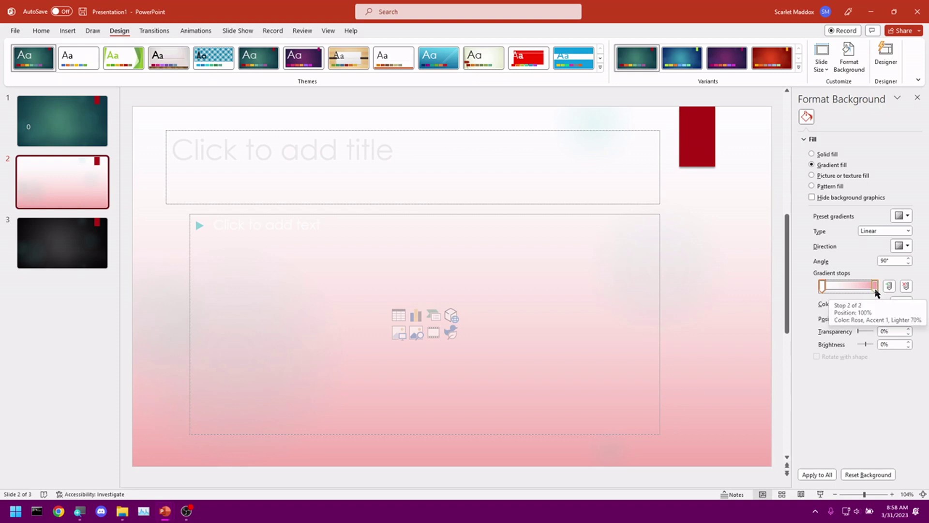
click(876, 289)
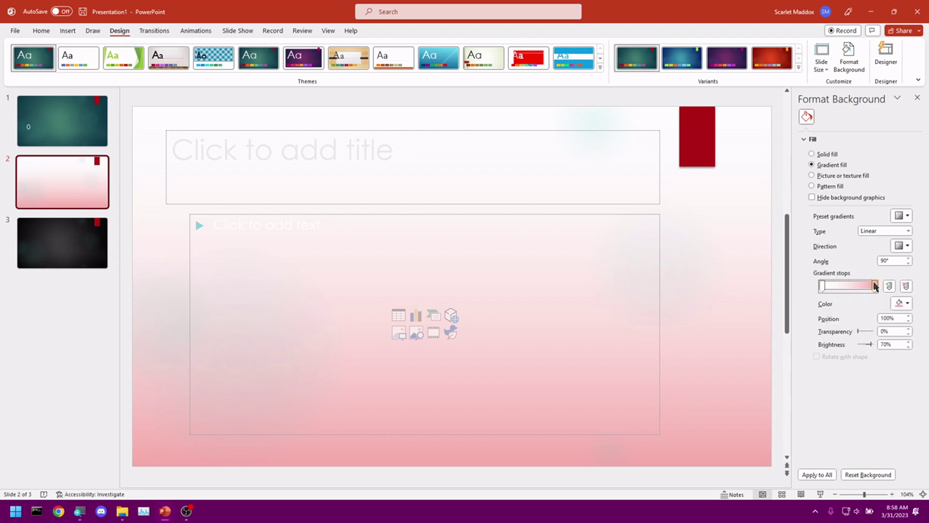
click(901, 303)
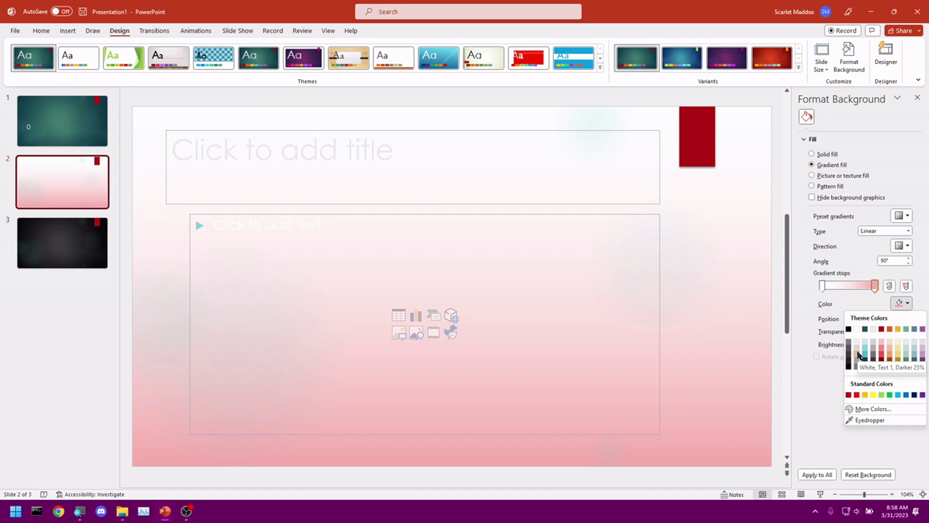
click(858, 354)
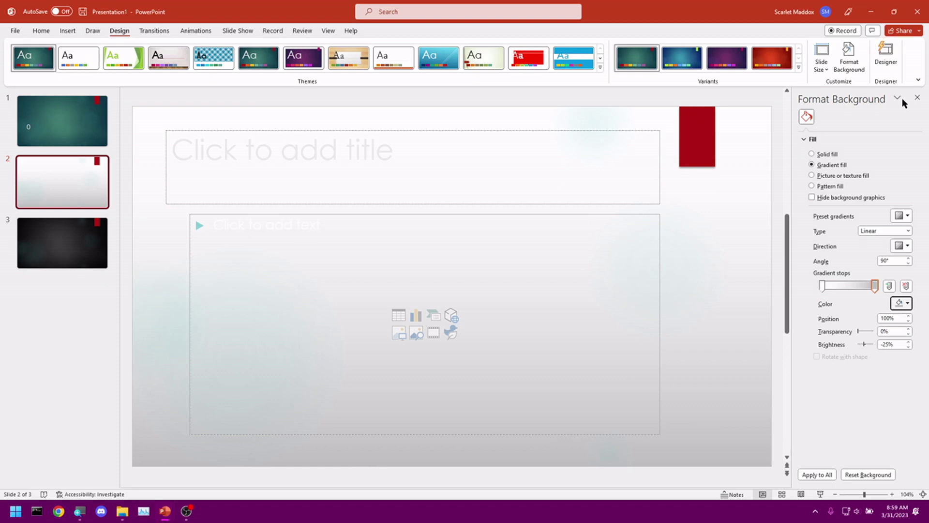
Step: Close the Format Background pane, dismiss the variant menu, and select slide 1 for editing
click(917, 97)
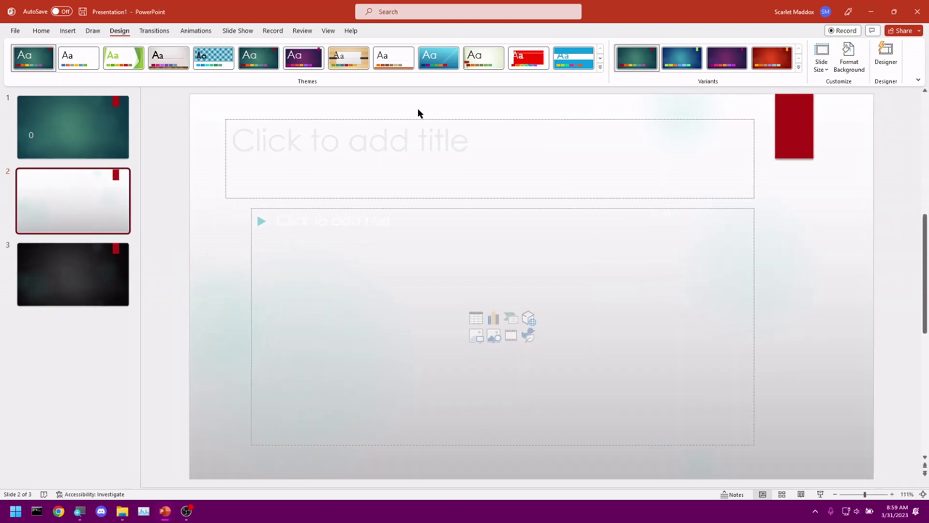
right_click(676, 59)
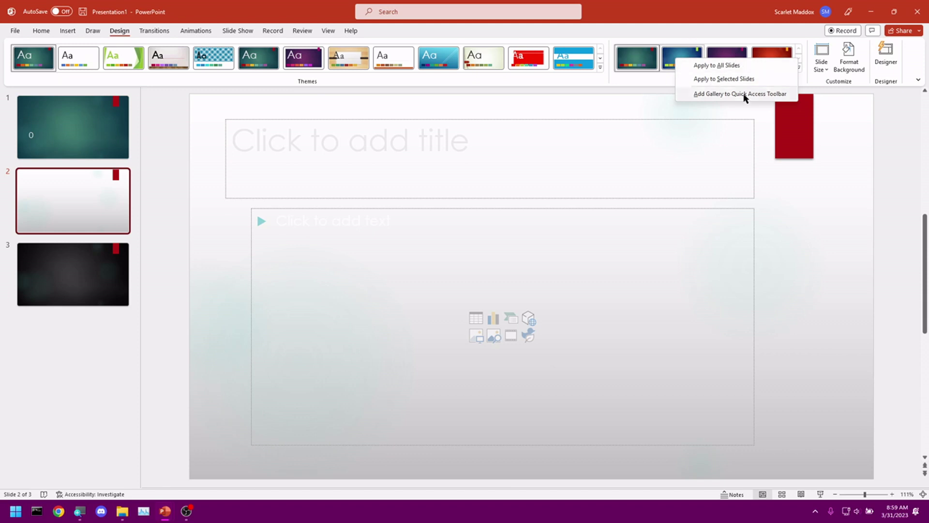
click(697, 6)
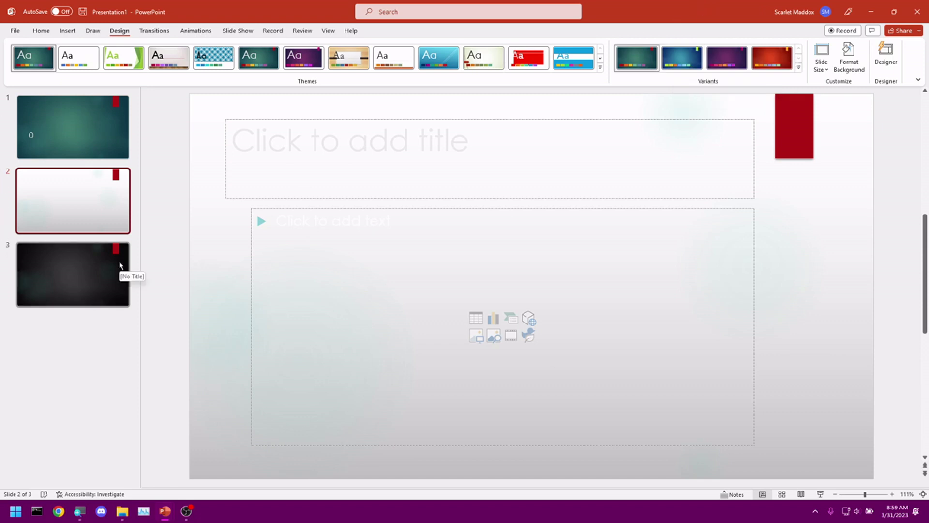
click(95, 126)
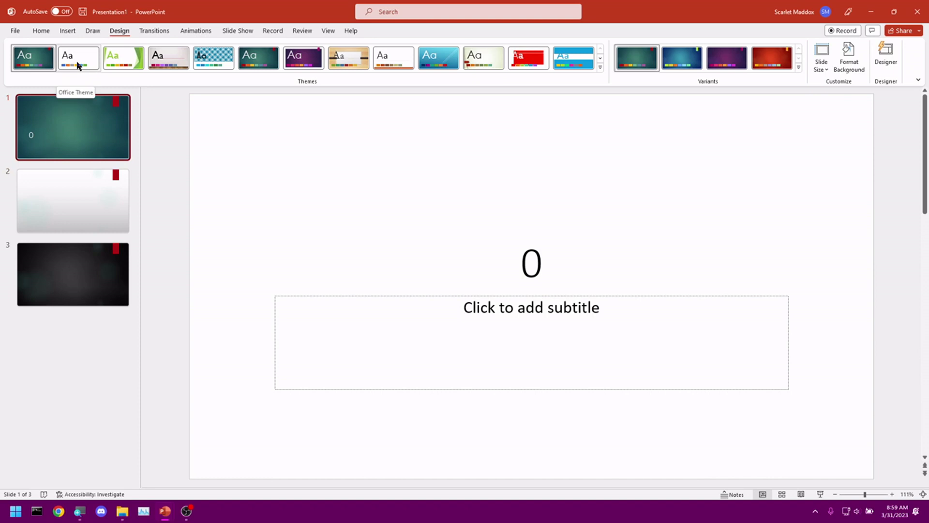
Step: Apply the Office Theme to slide 1 only using Apply to Selected Slides
right_click(78, 66)
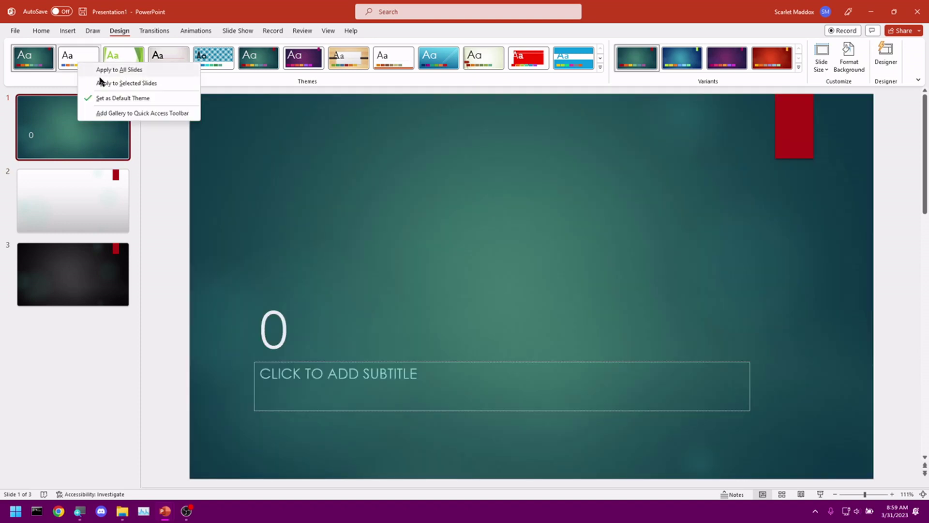
click(157, 82)
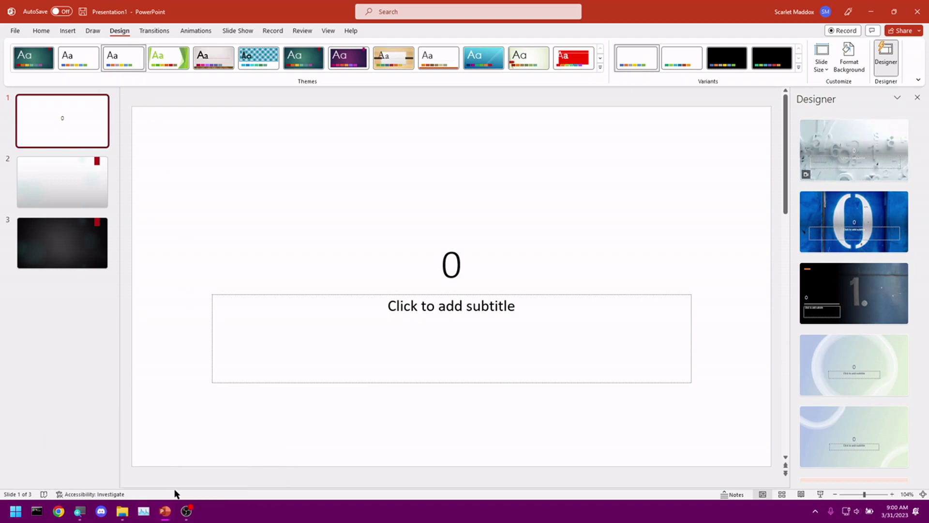
mouse_move(165, 510)
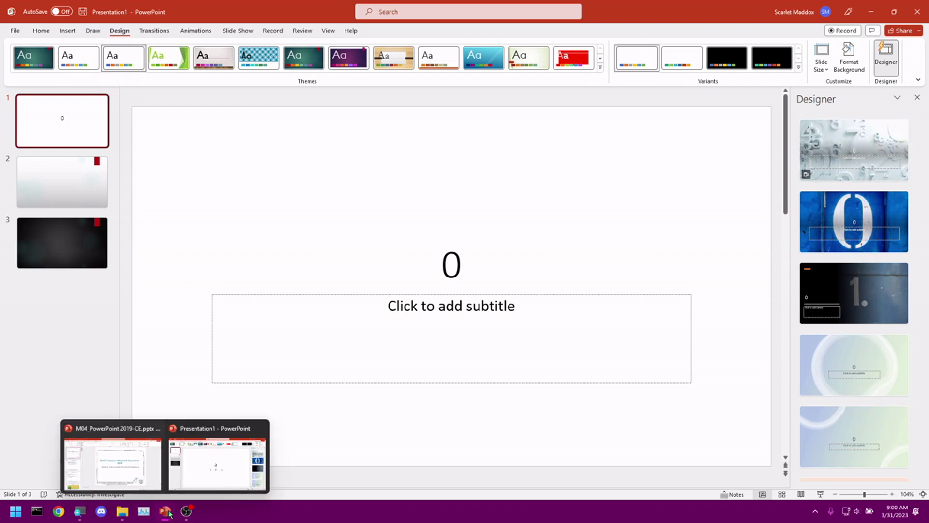
mouse_move(129, 460)
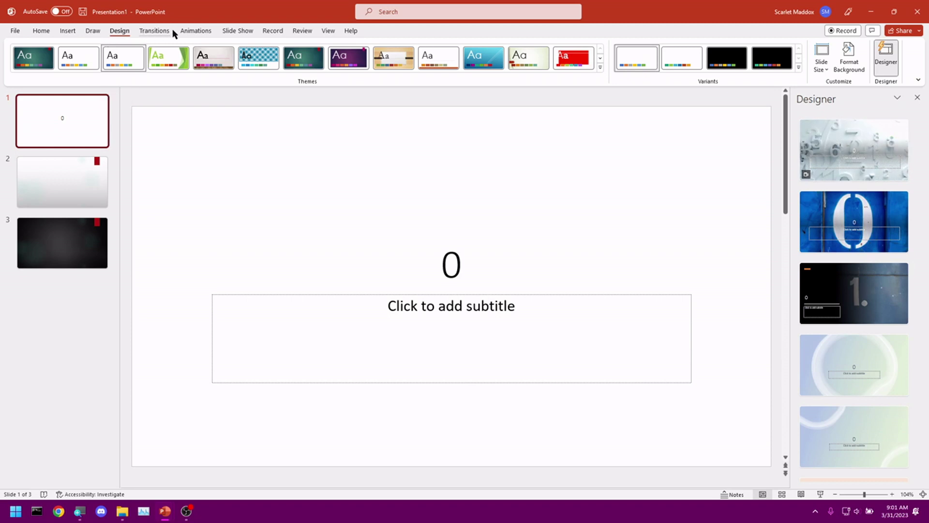
Step: Enter Slide Master view and select the blank teal layout
click(329, 31)
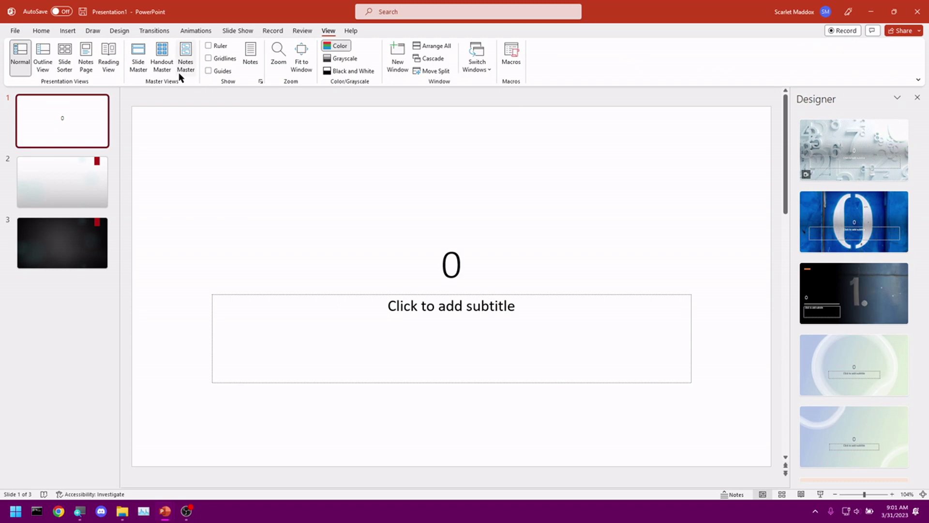
click(134, 70)
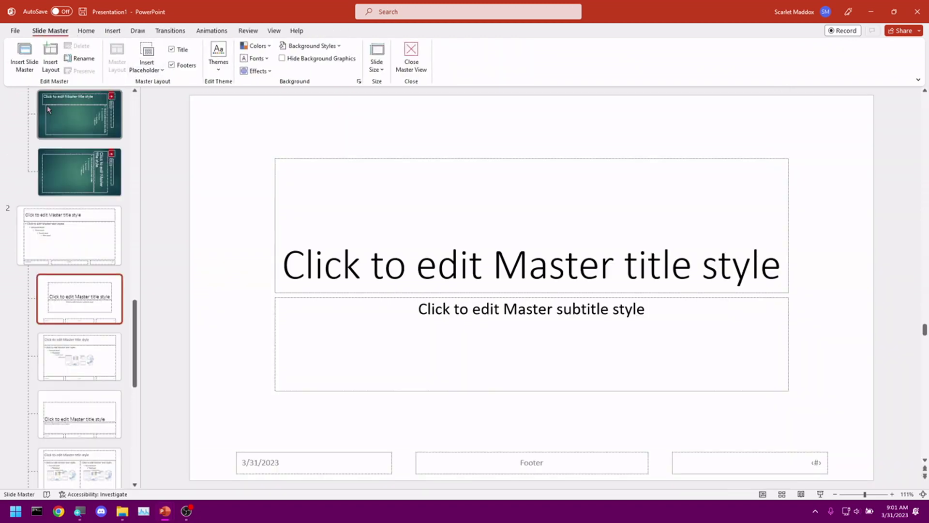
scroll(65, 264, up, 3)
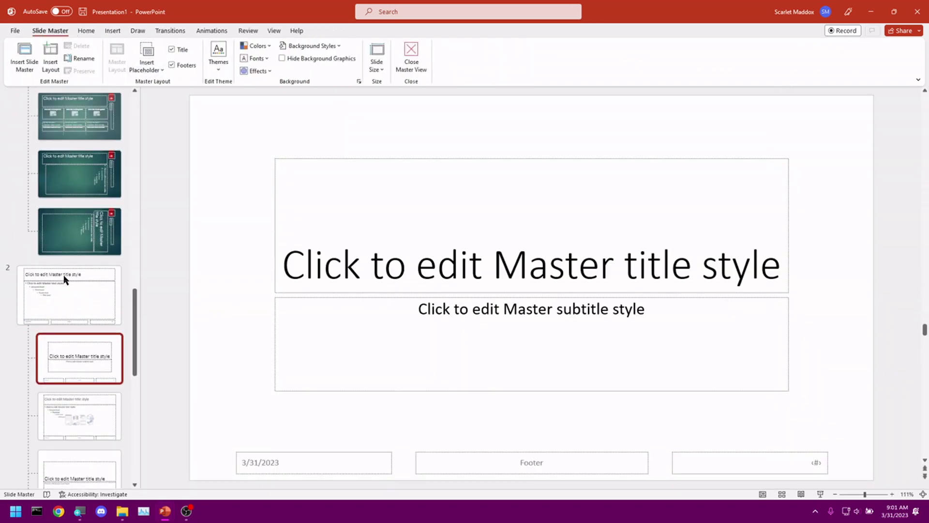
scroll(65, 279, up, 10)
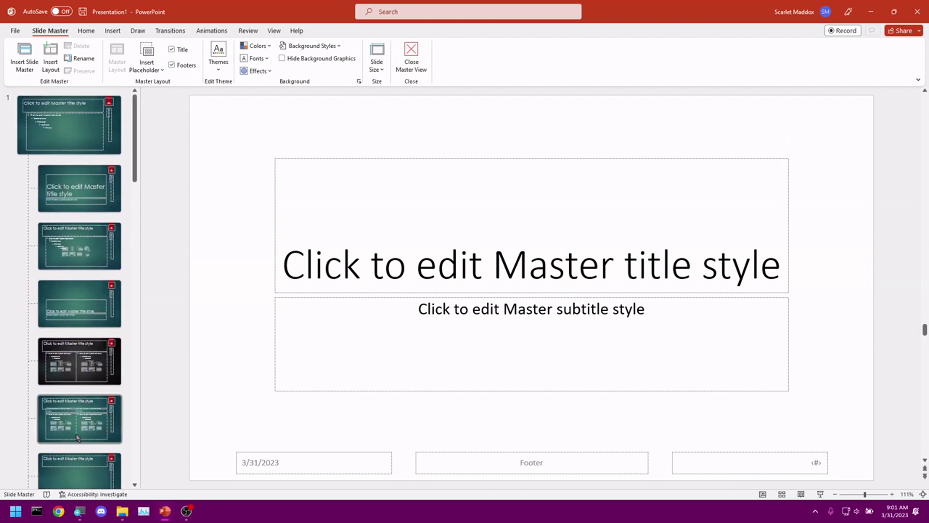
scroll(76, 429, down, 1)
scroll(76, 429, down, 1)
click(82, 421)
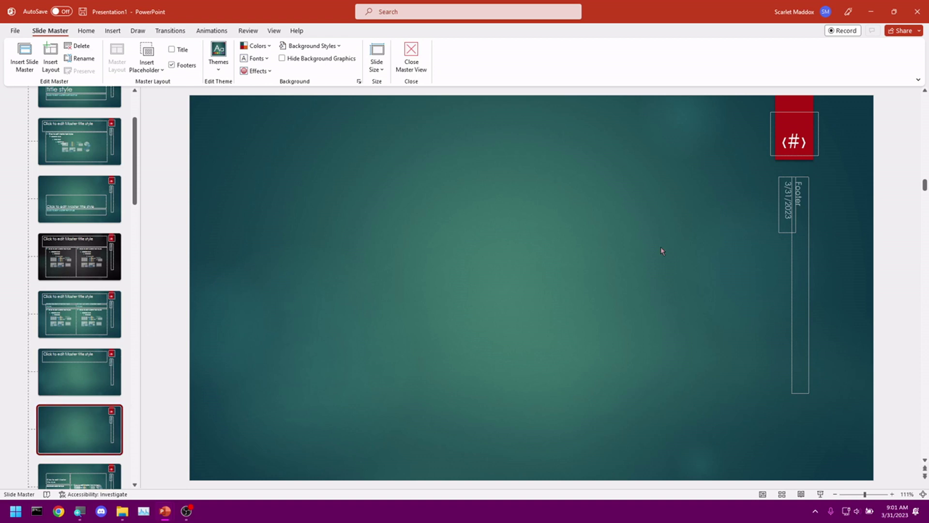
Step: Draw a large Picture placeholder across the layout's left area and delete its prompt text
click(159, 72)
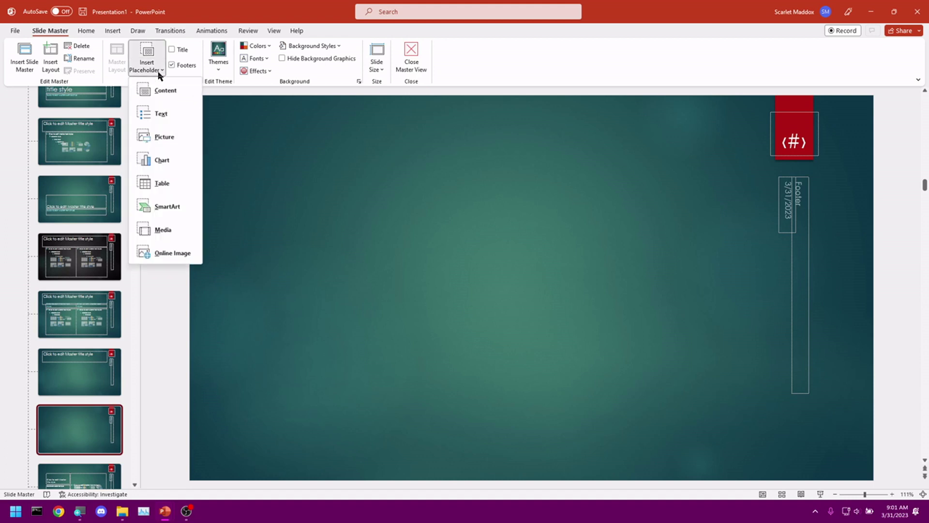
click(170, 140)
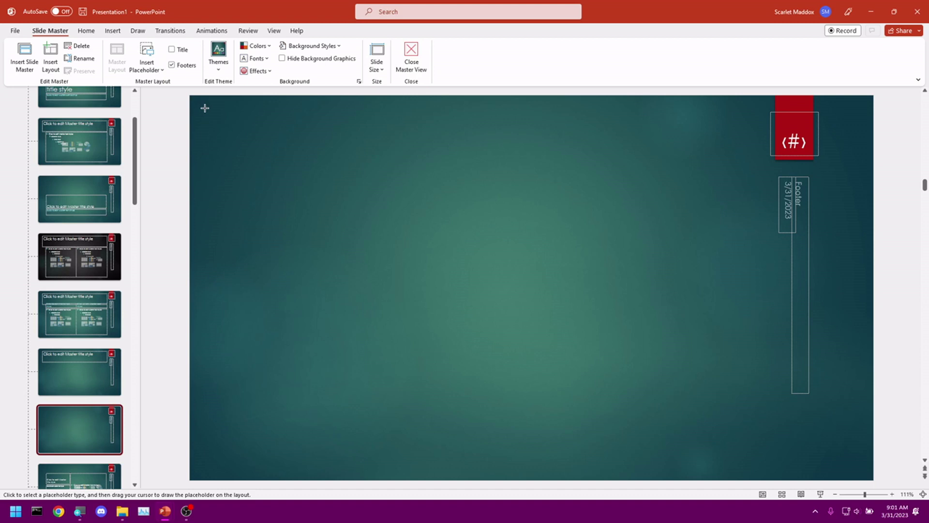
mouse_move(204, 108)
mouse_down()
mouse_move(498, 376)
mouse_move(658, 471)
mouse_move(648, 466)
mouse_up()
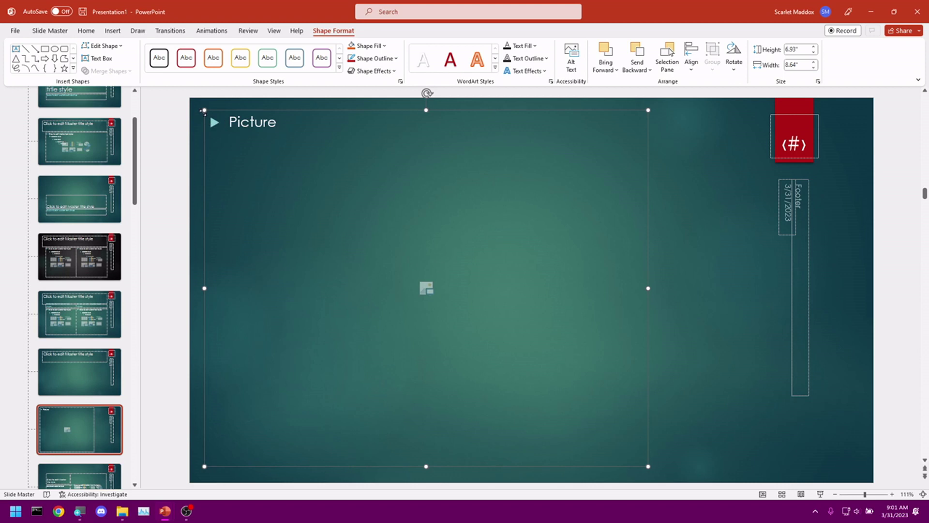
double_click(234, 125)
key(Delete)
Step: Insert the first online picture found for 'clouds' and drag it left over the picture area
click(108, 33)
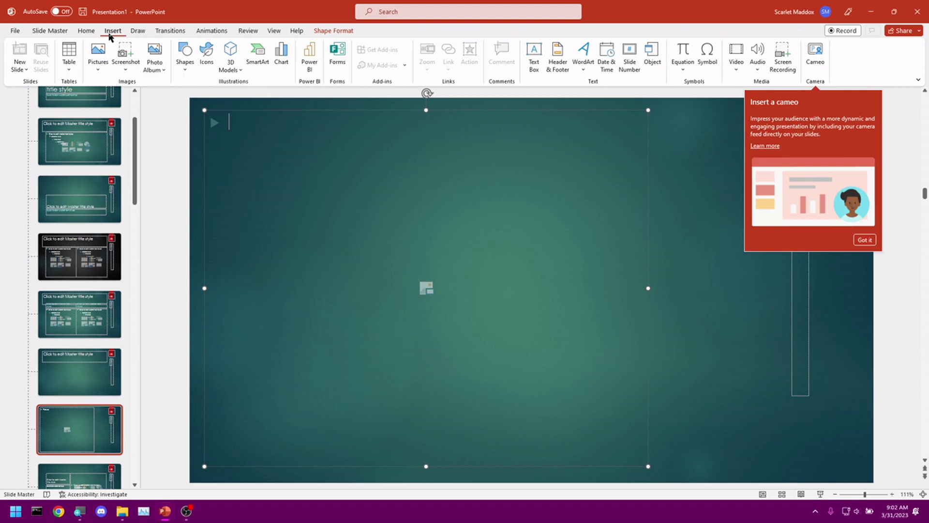
click(101, 70)
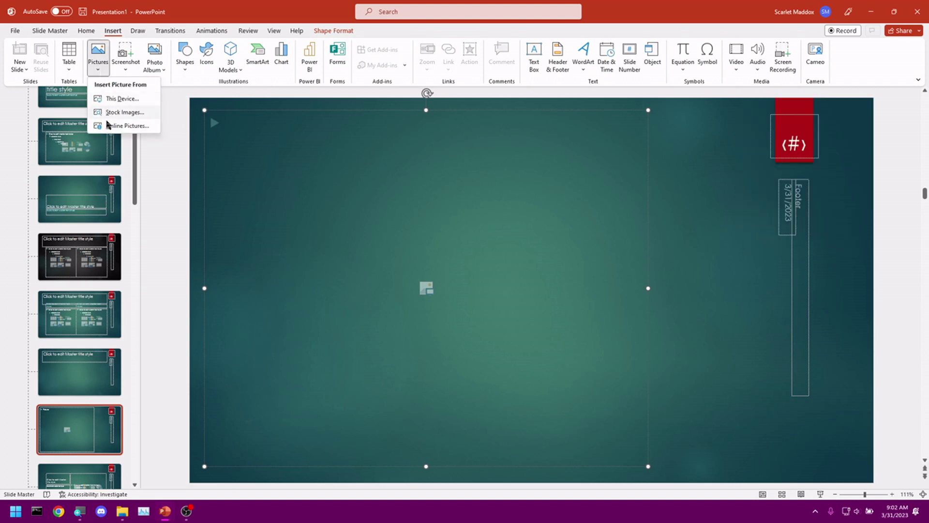
click(132, 127)
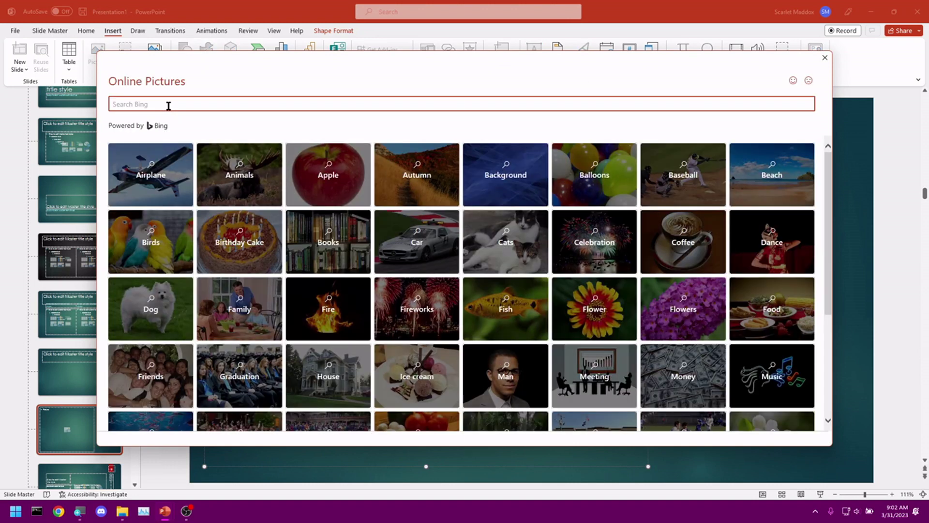
click(168, 105)
text(clouds)
key(Return)
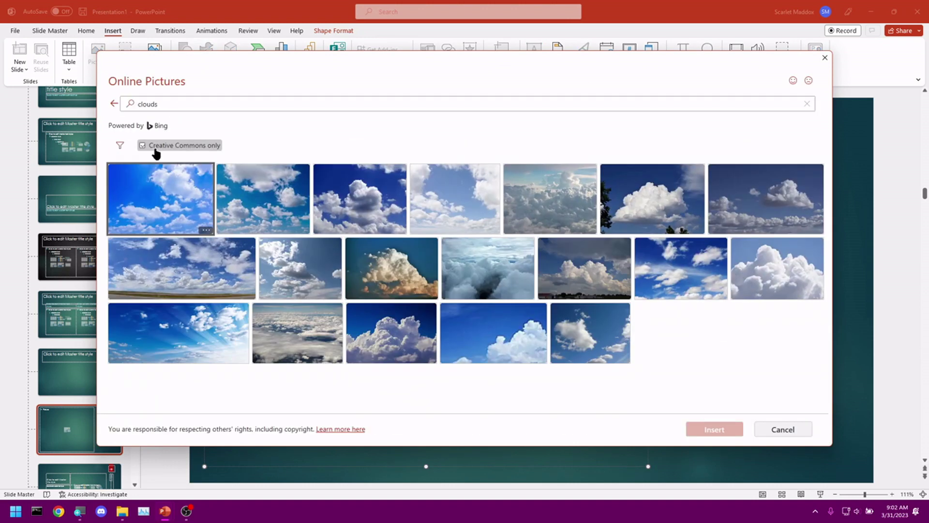
click(166, 208)
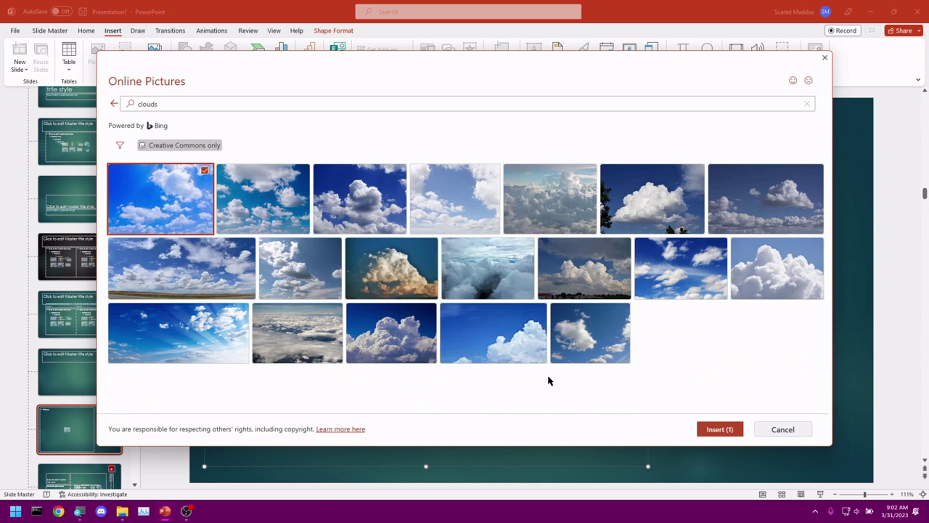
click(720, 427)
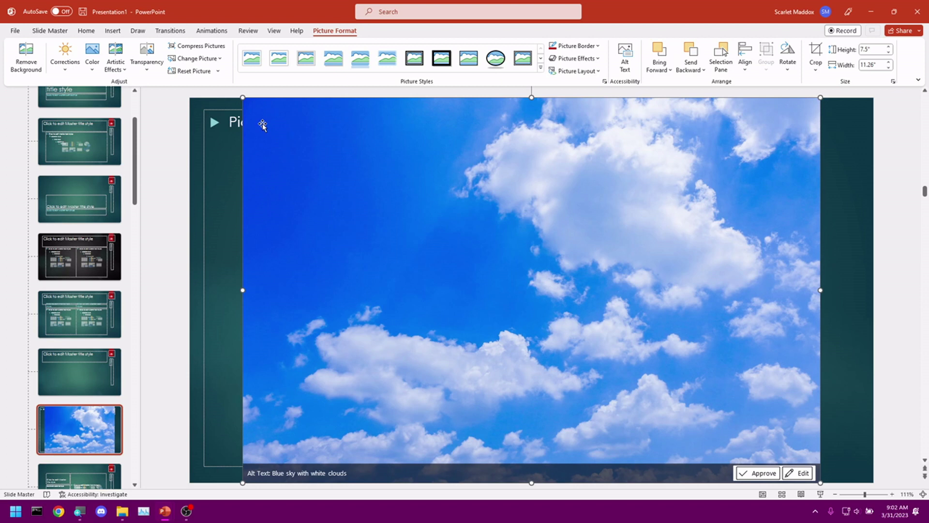
drag(263, 125, 224, 137)
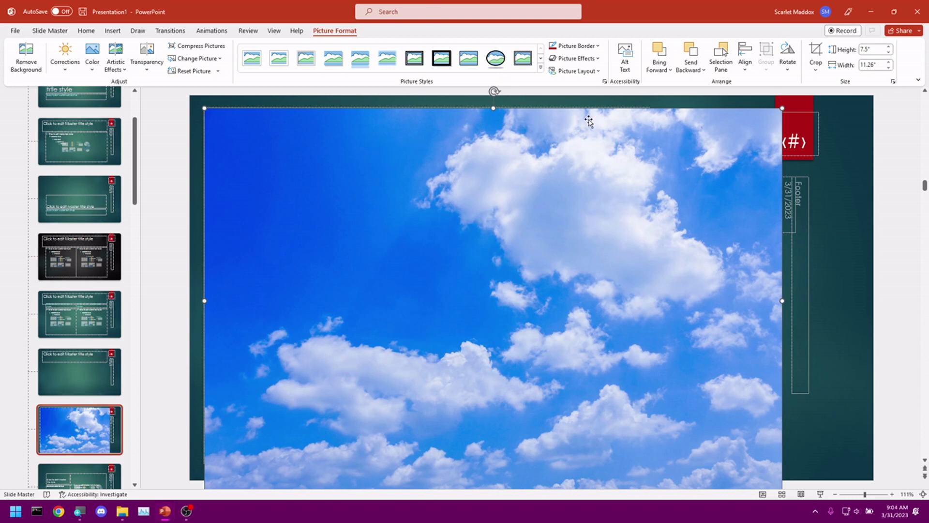
Step: Delete the sky picture and the empty Picture placeholder from the teal layout
key(Delete)
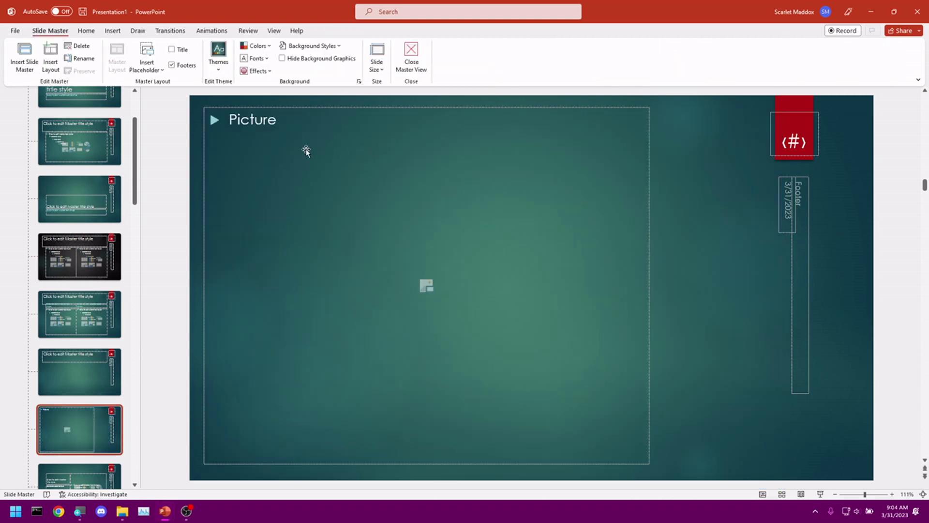
click(474, 106)
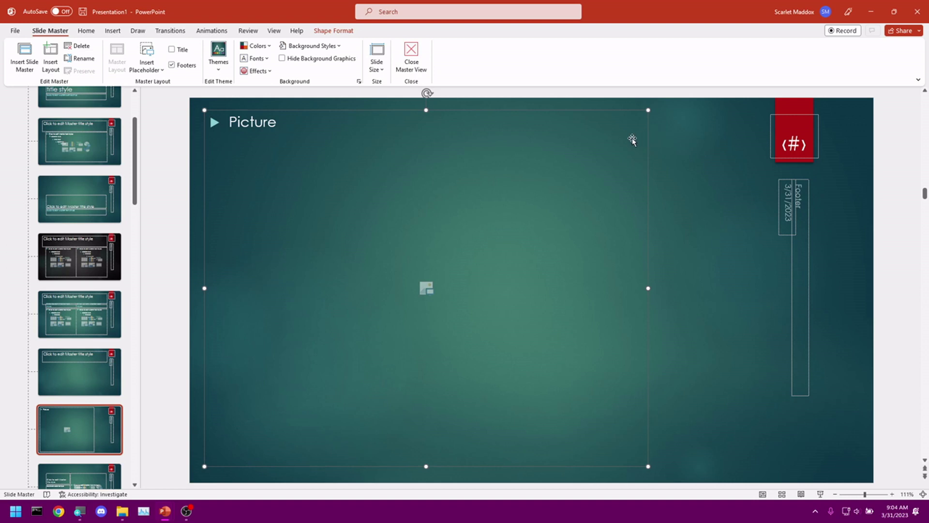
key(Delete)
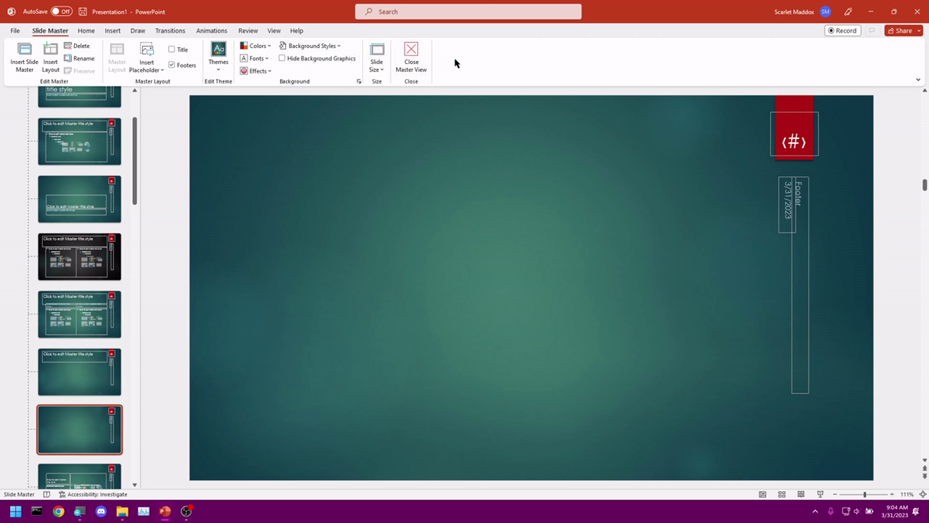
Step: Close Master View and open the File > Info page
click(418, 54)
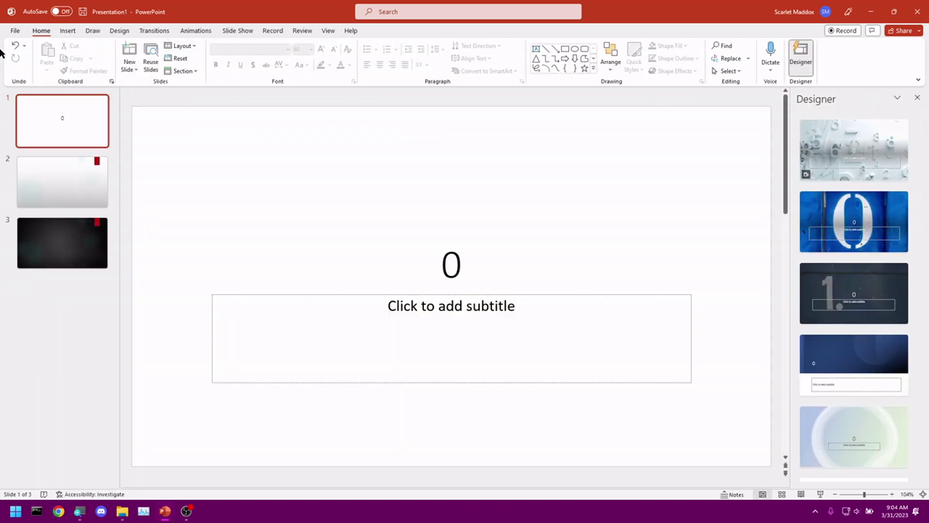
click(12, 31)
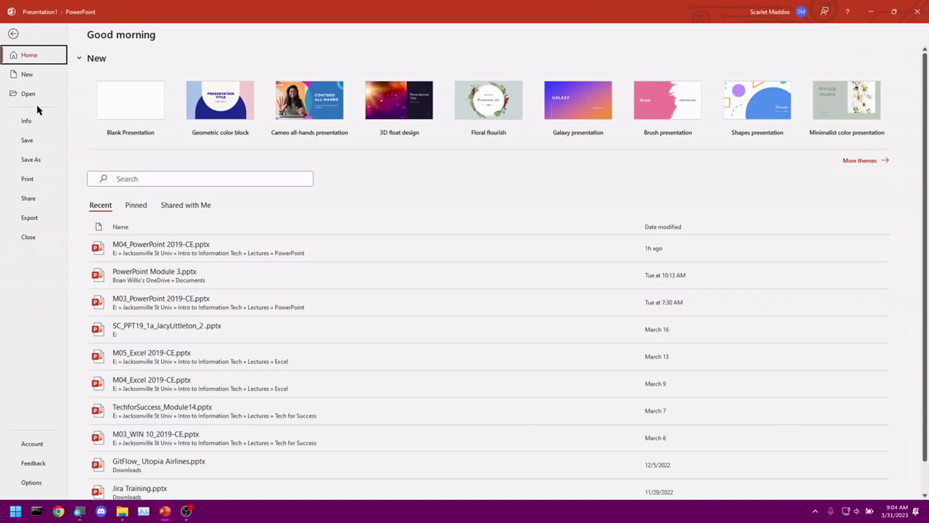
click(31, 125)
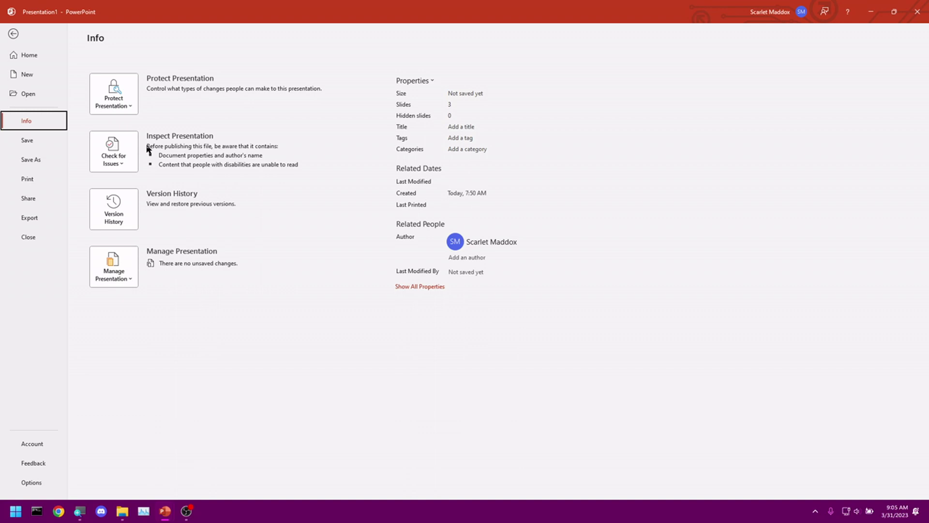
Step: Open Check for Issues, close it again, and go to the Backstage Home page
click(127, 164)
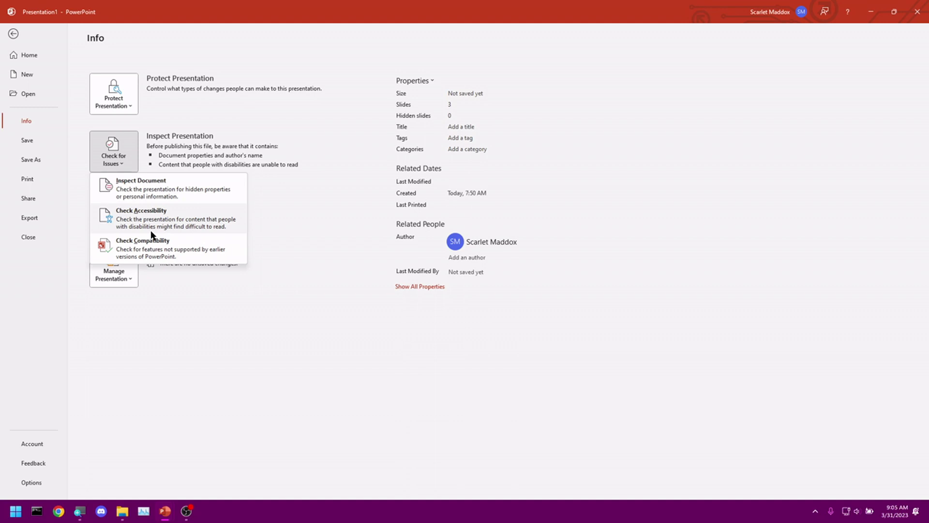
click(119, 165)
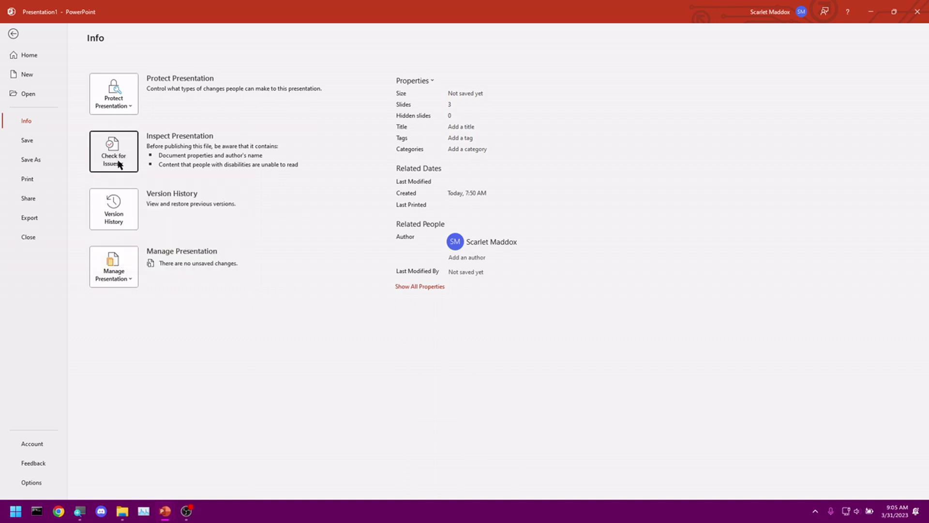
click(35, 54)
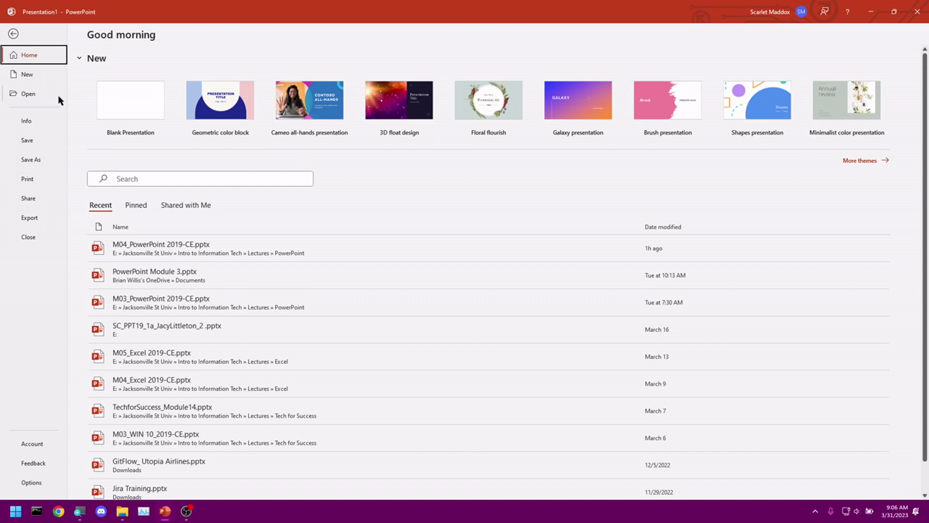
Step: Start Mark as Final from Protect Presentation in Info, cancel it, and return to slide 1
click(41, 124)
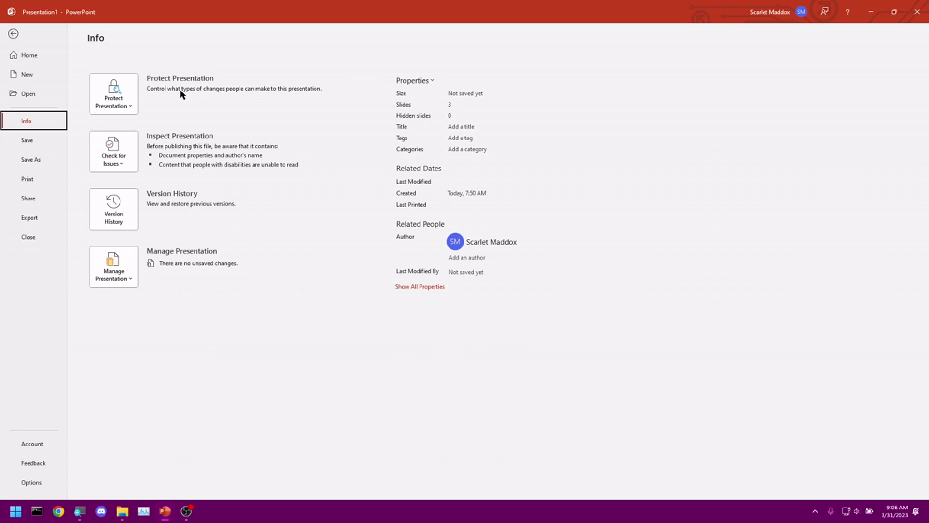
click(127, 104)
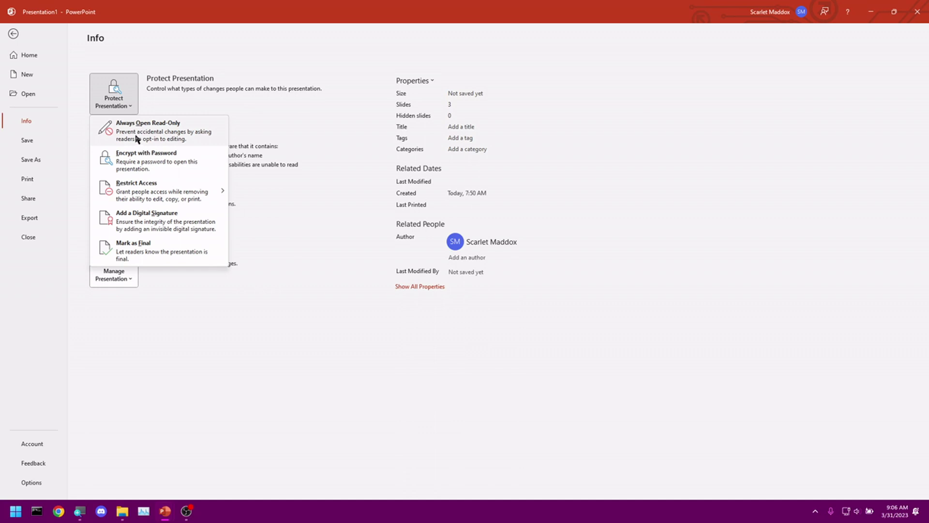
mouse_move(139, 206)
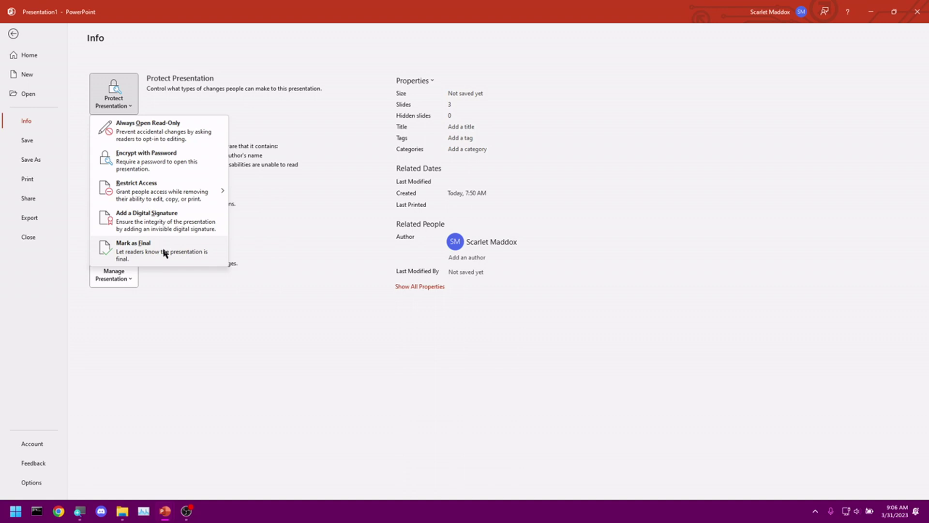
click(164, 252)
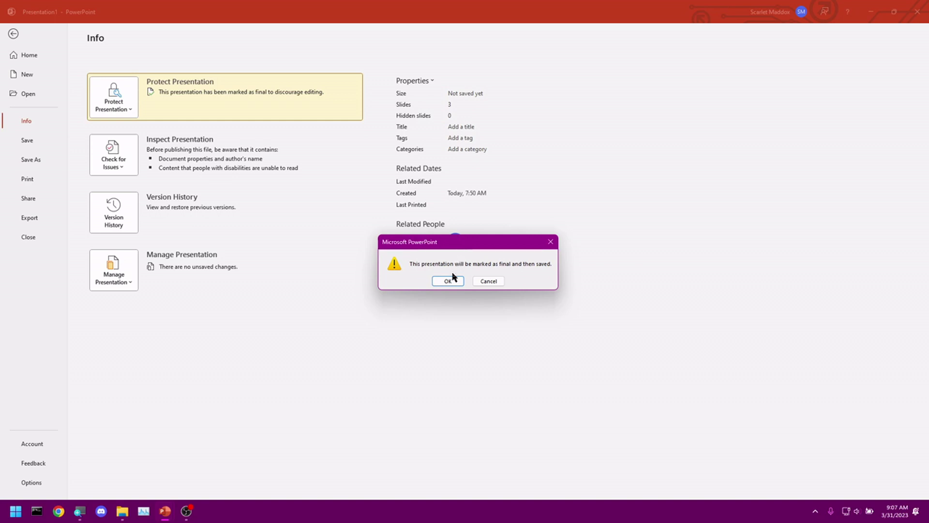
click(488, 284)
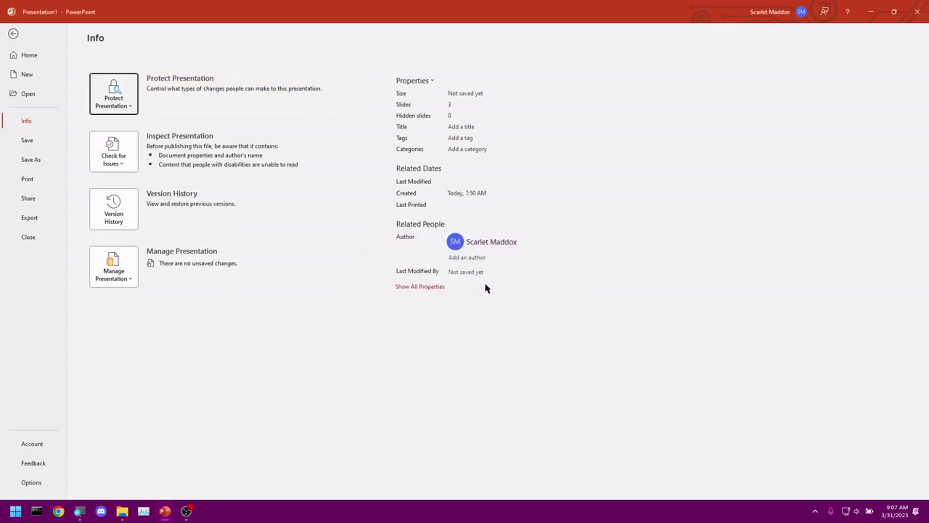
click(13, 34)
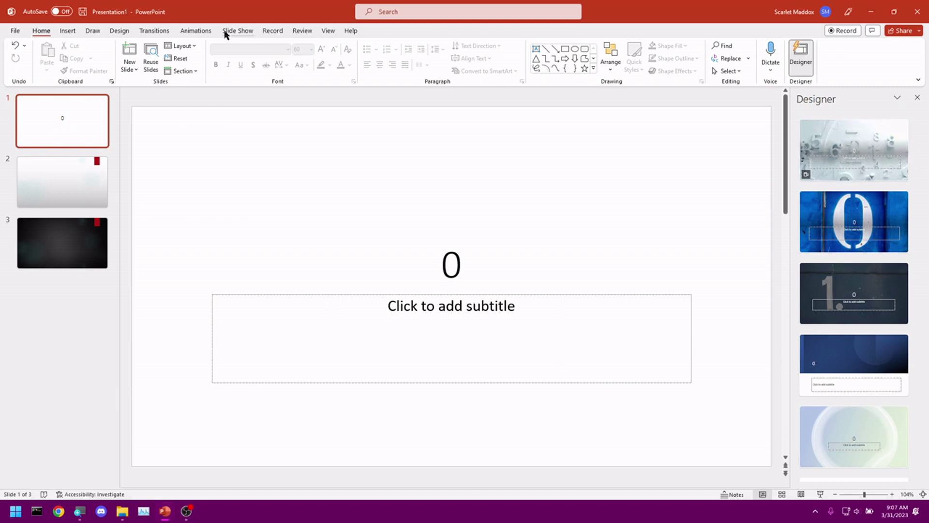
Step: In Transitions Timing, check After and set slide 1's advance time to 00:05.00
click(156, 32)
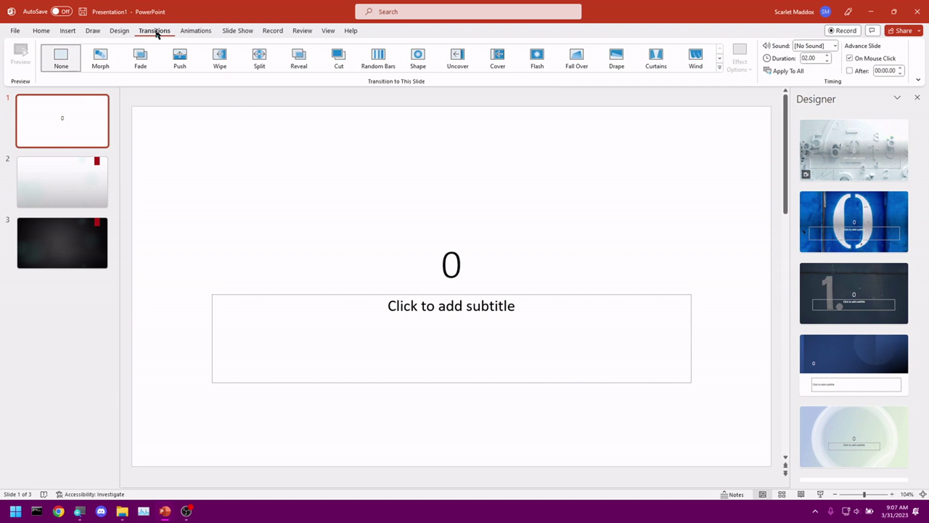
click(850, 72)
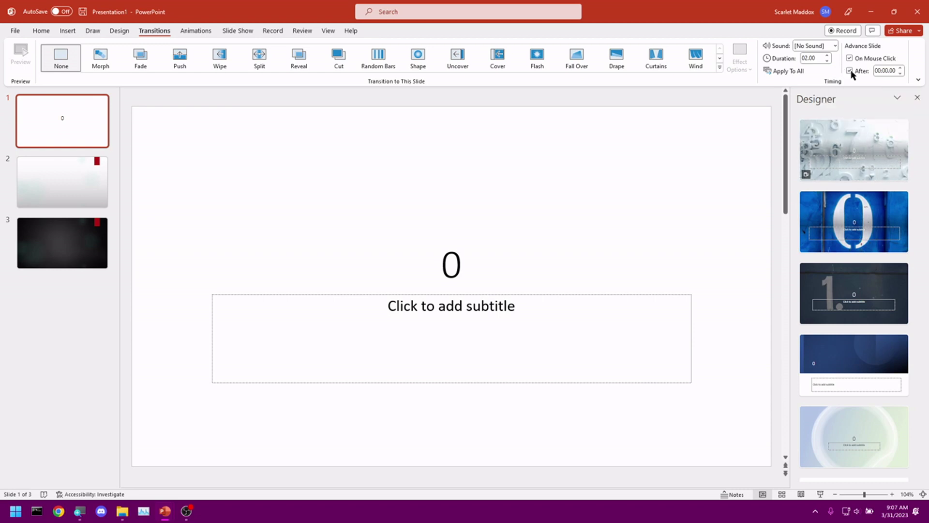
click(901, 67)
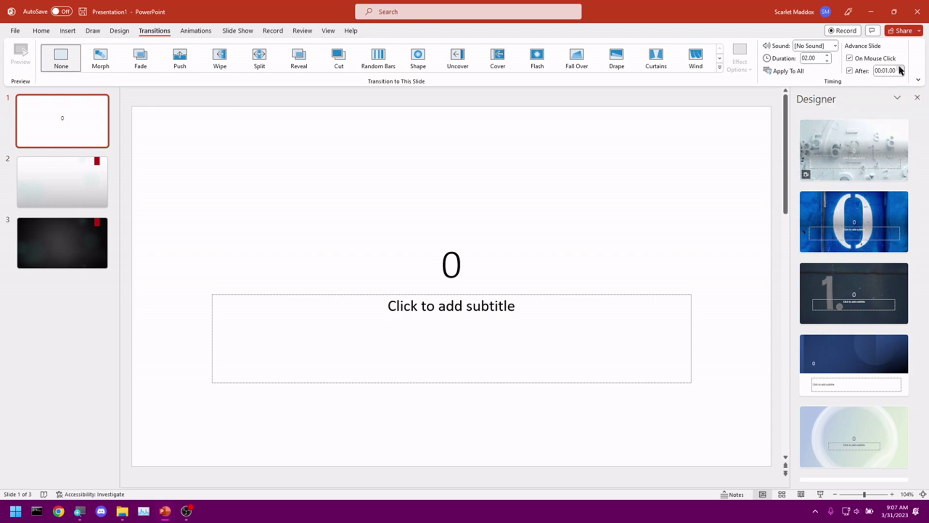
click(901, 68)
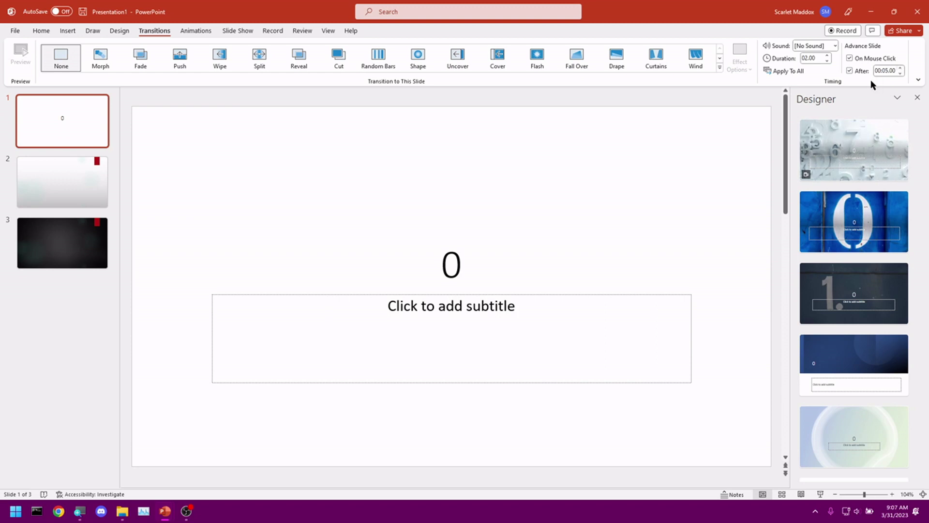
click(851, 58)
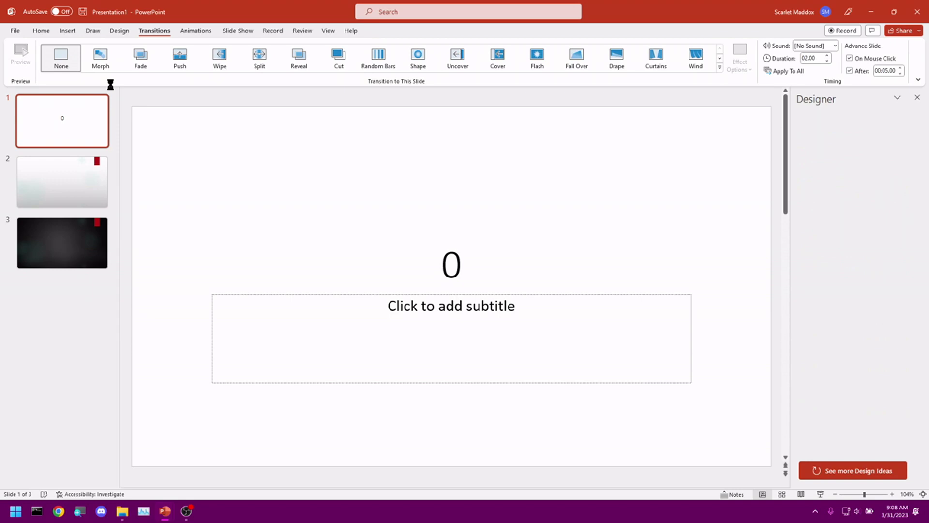
Step: Play the slide show from the start through all three slides, then exit at the end
key(alt+F5)
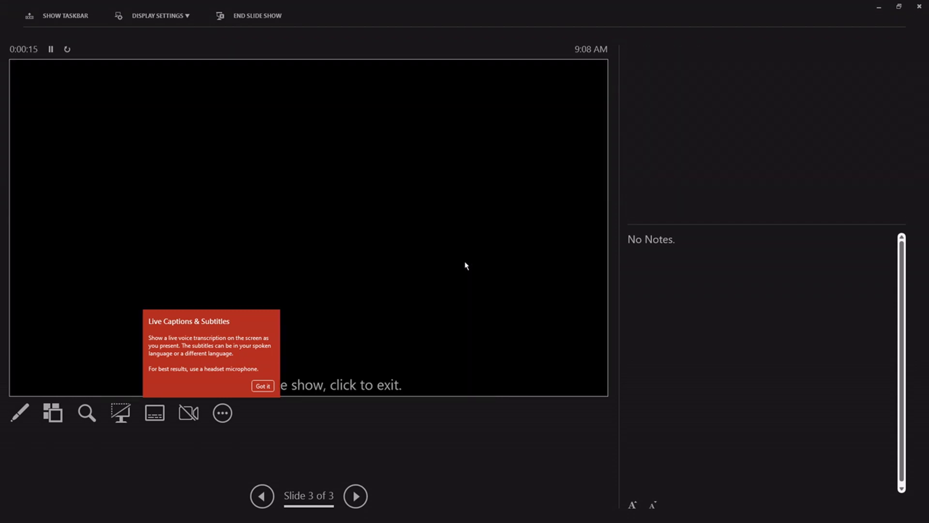
click(465, 265)
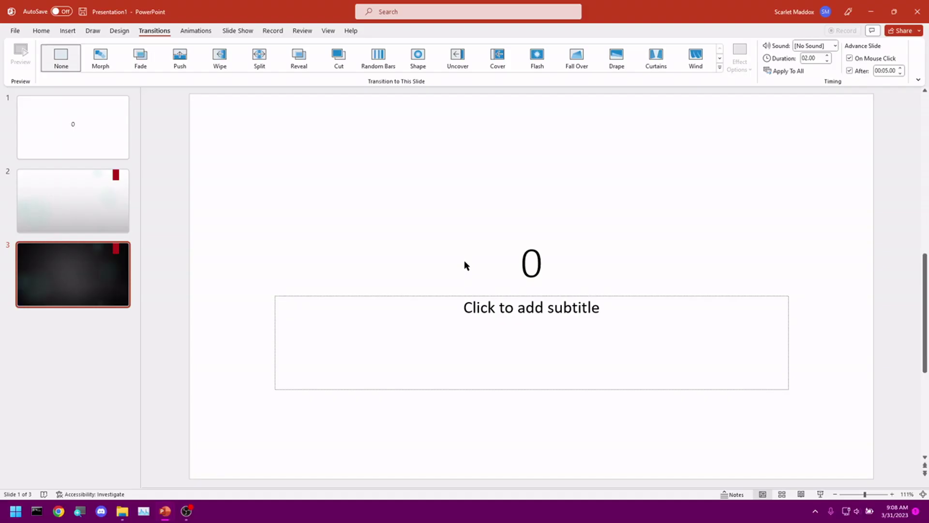